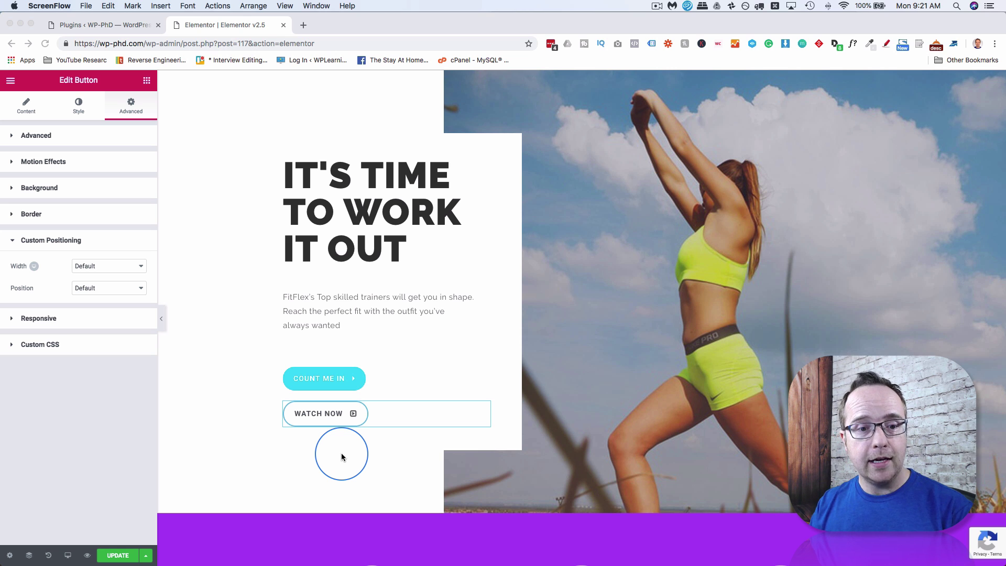
# Set the Count Me In button's Custom Positioning width to Inline (auto)
pyautogui.click(418, 409)
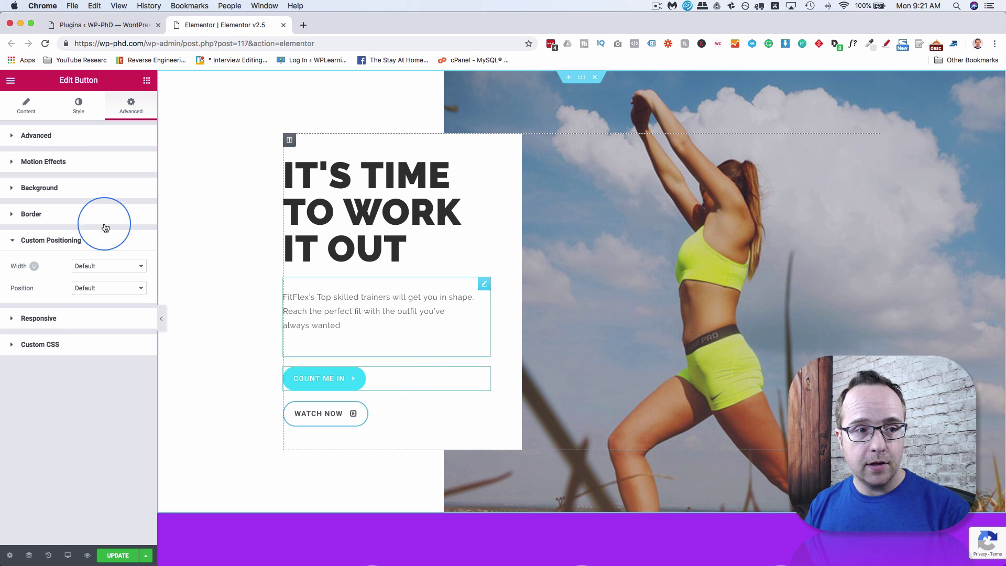
pyautogui.click(26, 106)
pyautogui.click(135, 109)
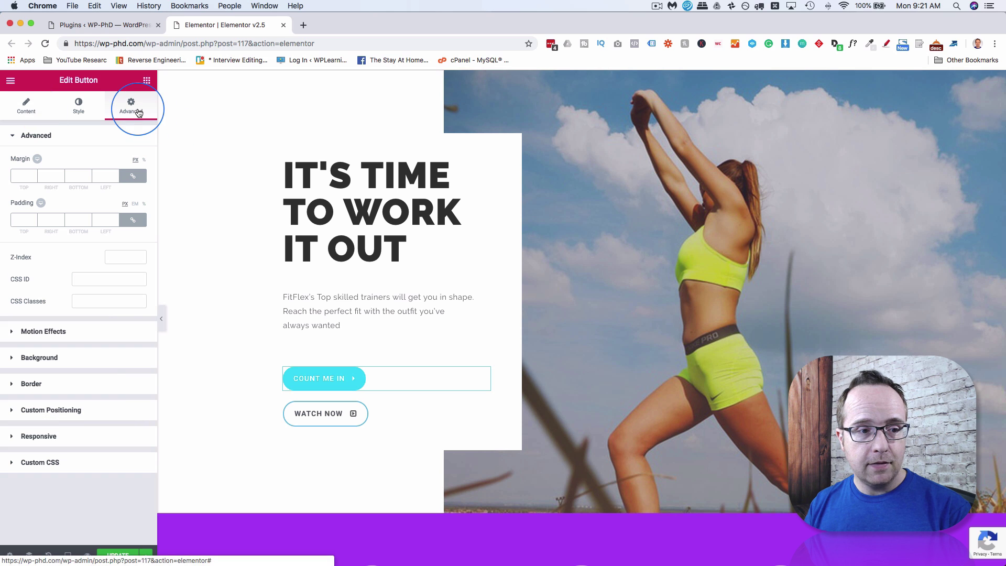
pyautogui.click(71, 411)
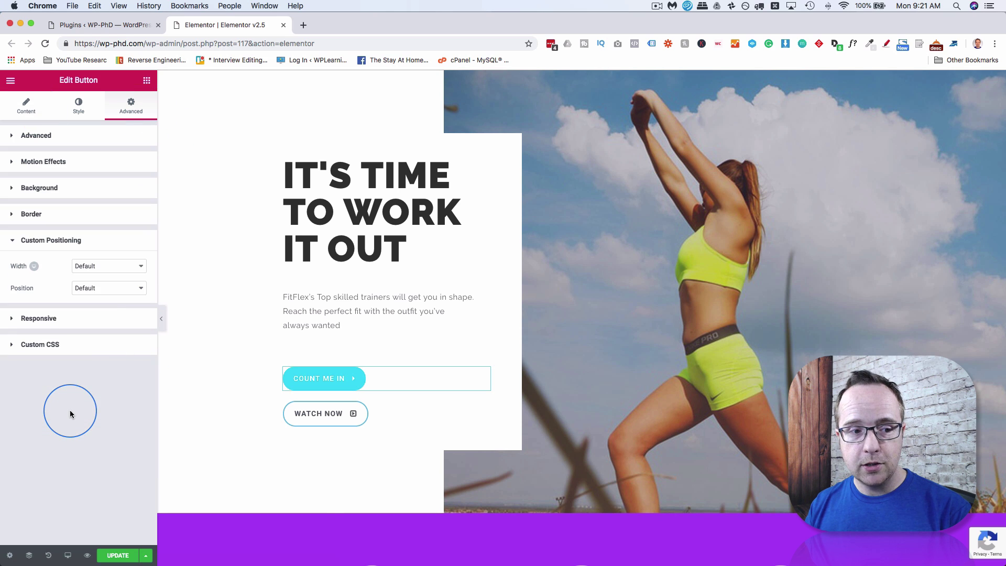
pyautogui.click(105, 268)
pyautogui.click(105, 282)
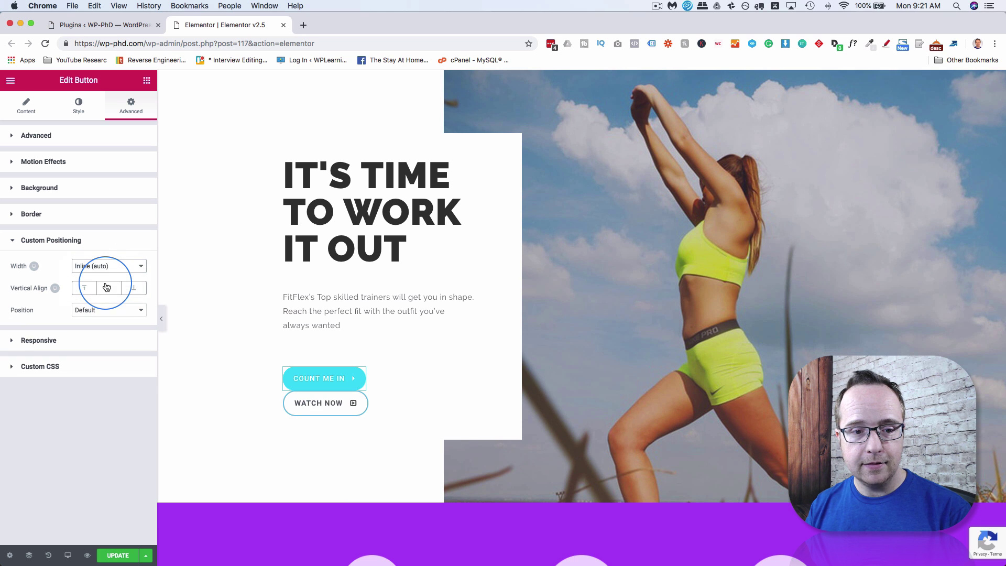
pyautogui.press('super+z')
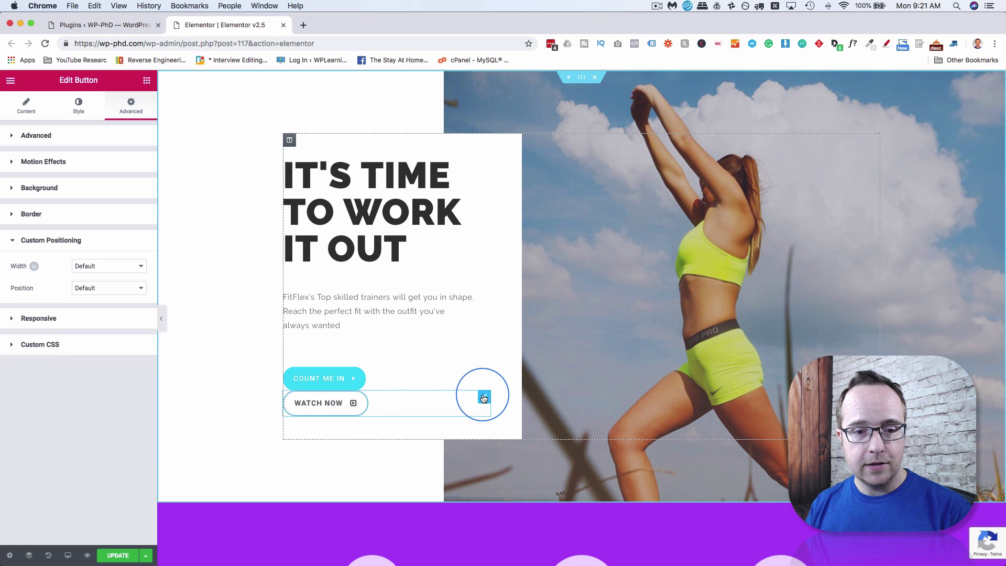
# Give the Watch Now button Inline (auto) width as well
pyautogui.click(111, 266)
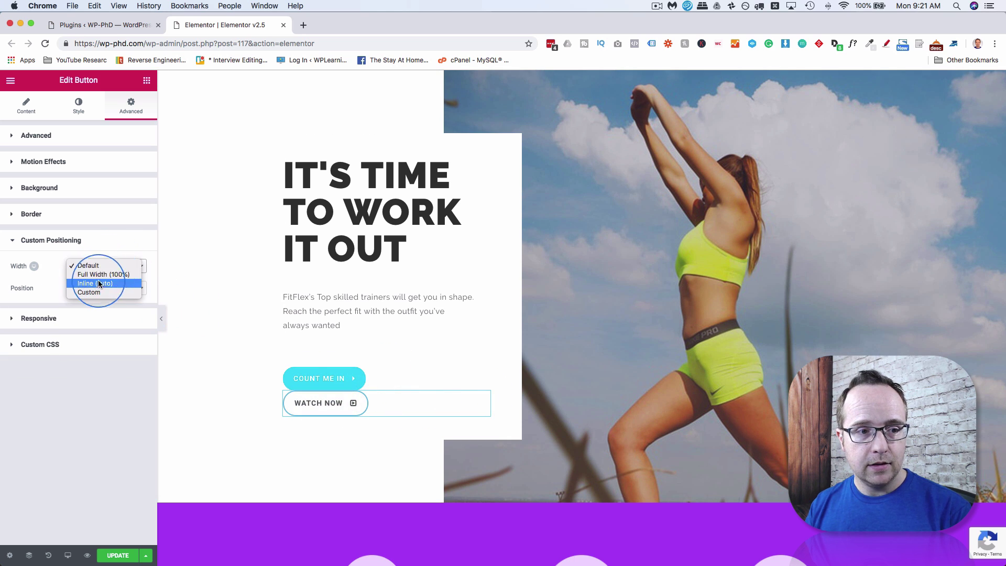
pyautogui.click(98, 283)
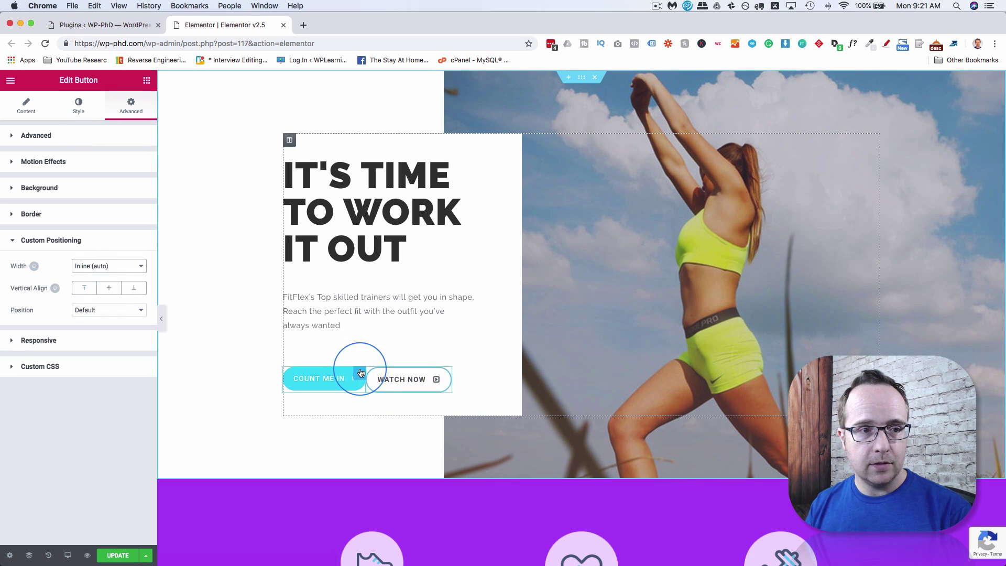
pyautogui.click(79, 104)
# Unlink the Count Me In button's margins and set its right margin to 30
pyautogui.click(85, 293)
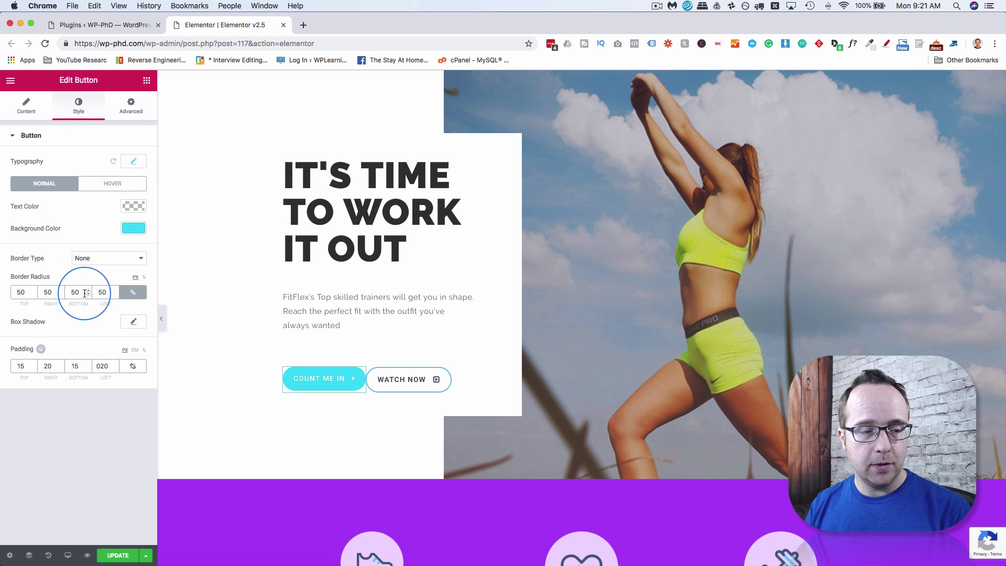
pyautogui.click(131, 104)
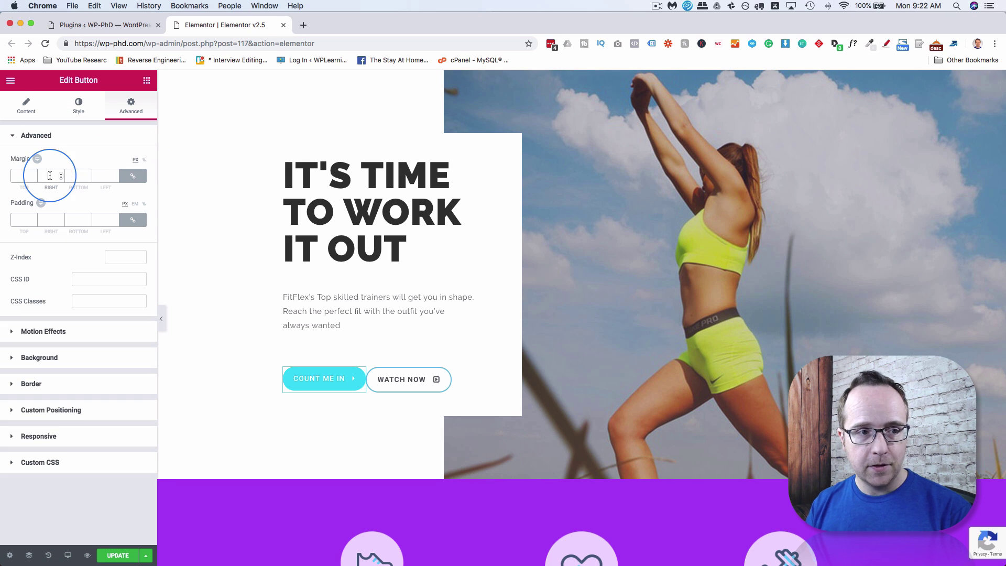
pyautogui.click(133, 176)
pyautogui.click(51, 177)
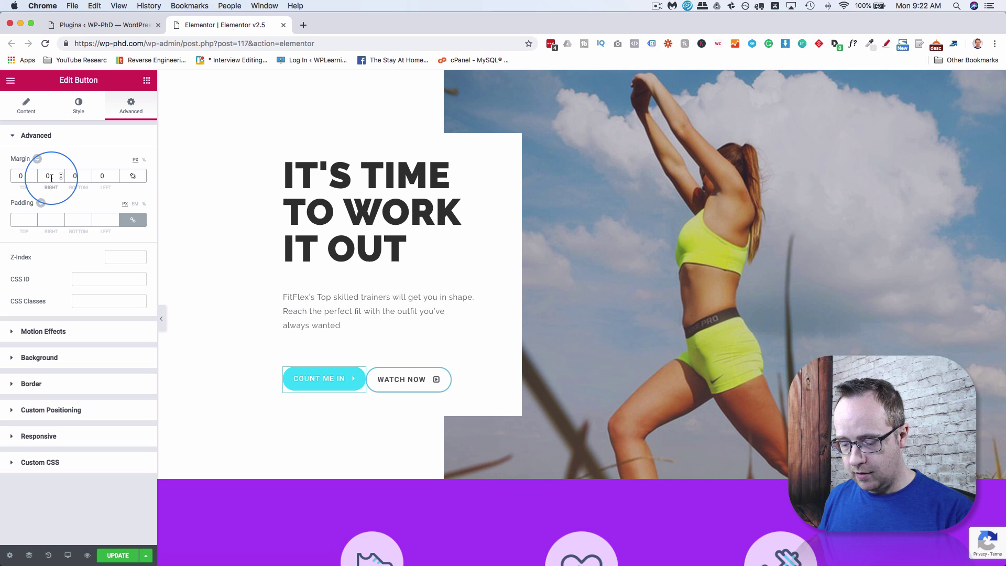
pyautogui.write('30')
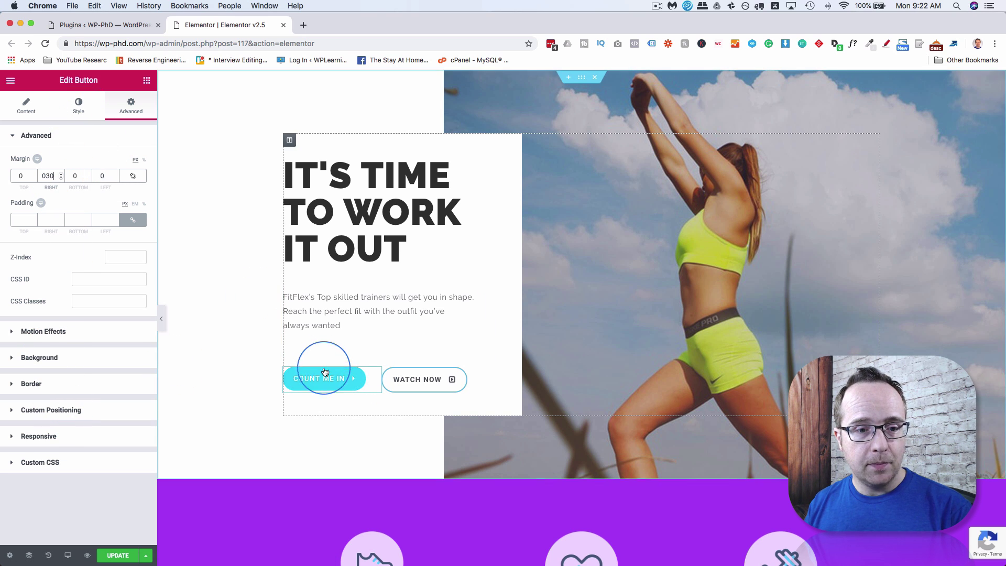
pyautogui.click(73, 106)
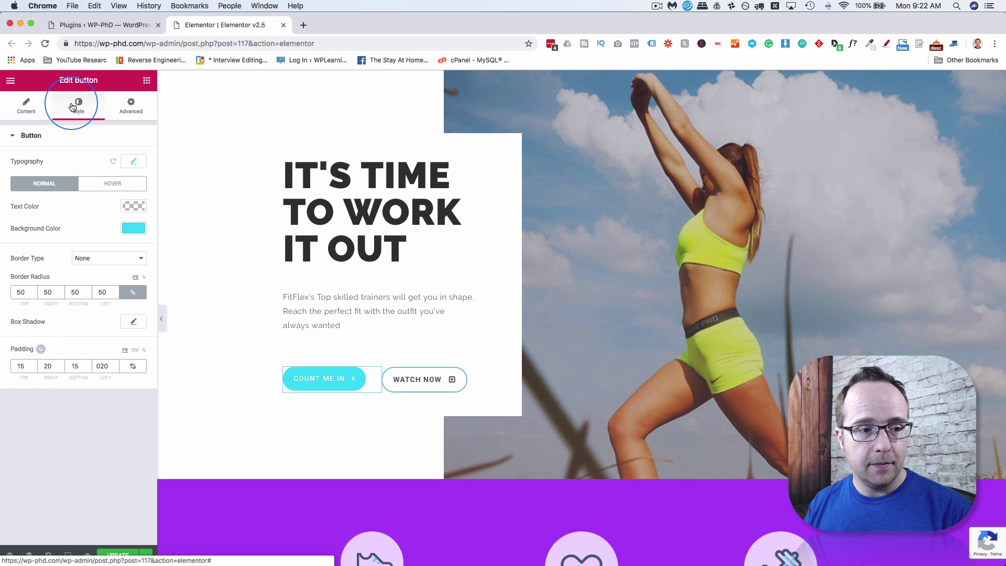
pyautogui.click(47, 366)
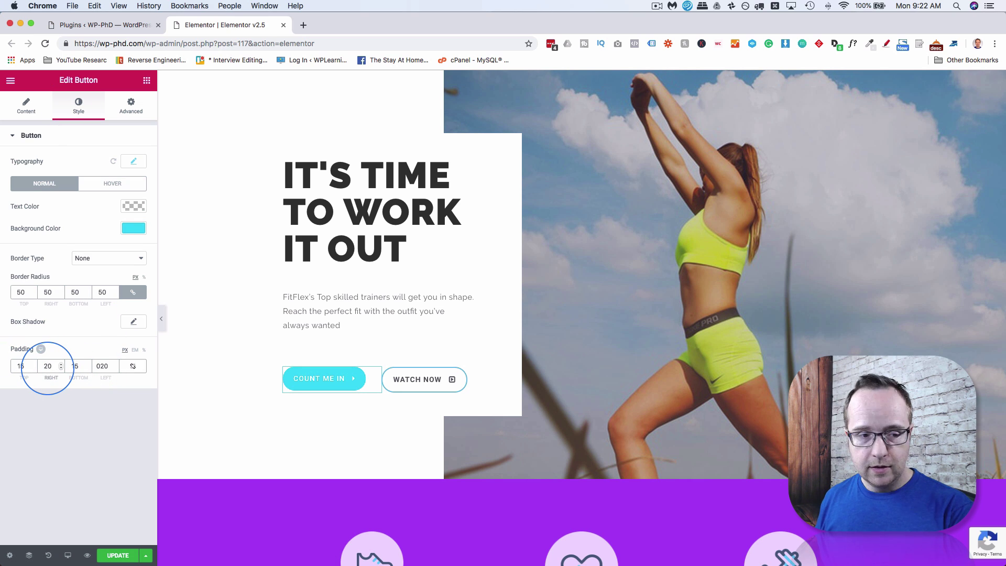
pyautogui.press('BackSpace')
pyautogui.write('6')
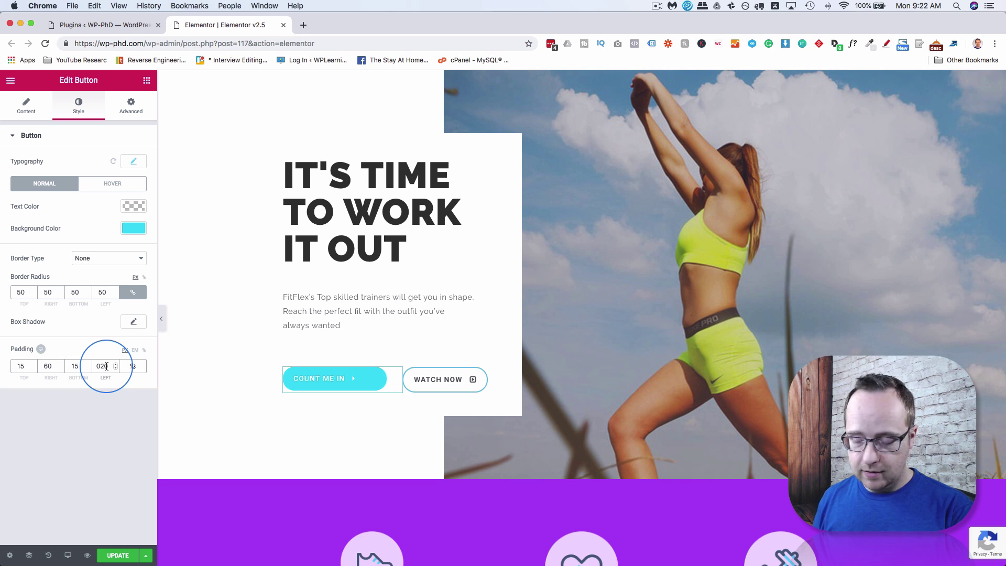
pyautogui.press('BackSpace')
pyautogui.write('6')
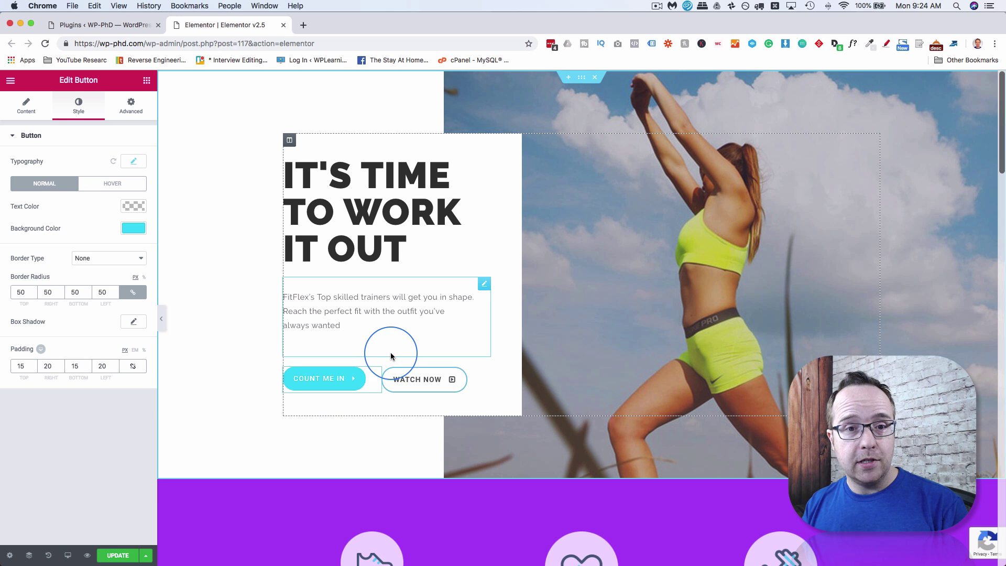
# Scroll down to the purple features section showing Foot Work and Heart Rate
pyautogui.scroll(-5, 343, 416)
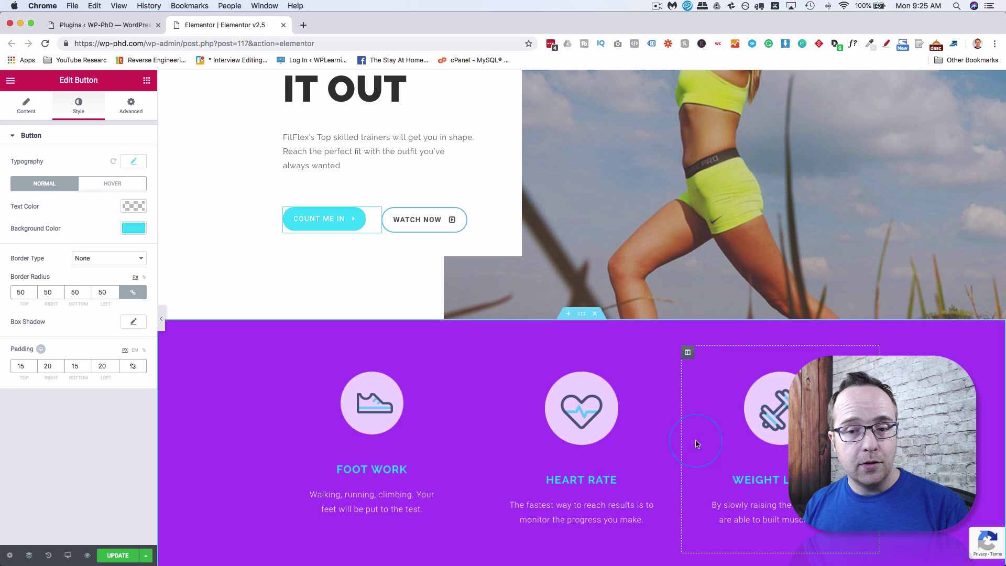
# Set the Heart Rate image box's Custom Positioning position to Absolute
pyautogui.click(651, 377)
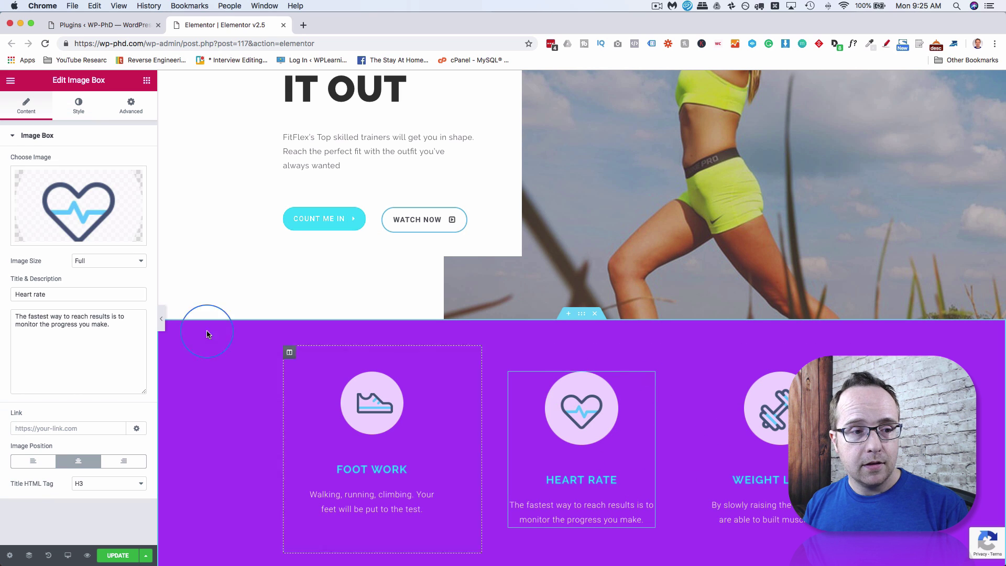
pyautogui.click(132, 105)
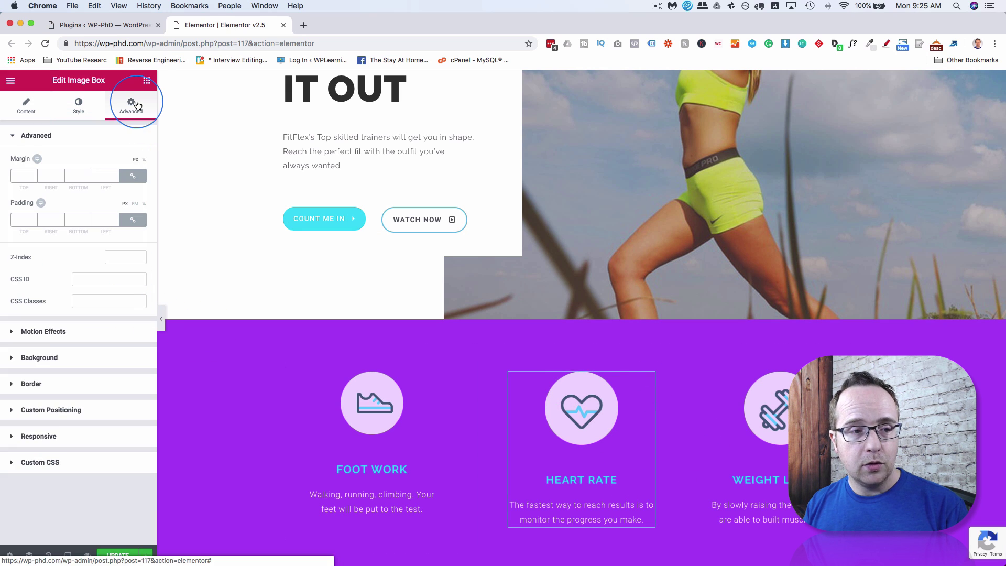
pyautogui.click(73, 410)
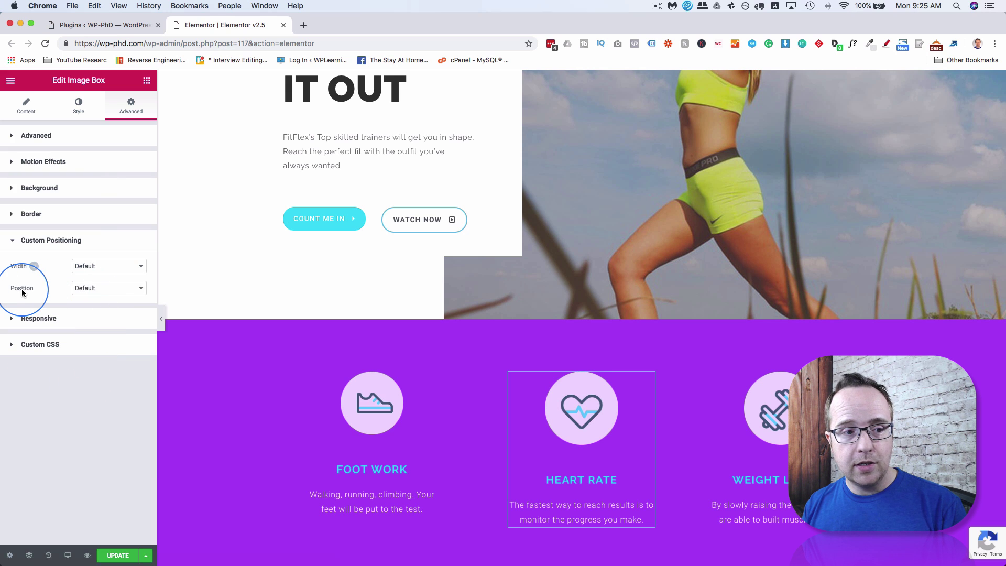
pyautogui.click(104, 291)
pyautogui.click(104, 297)
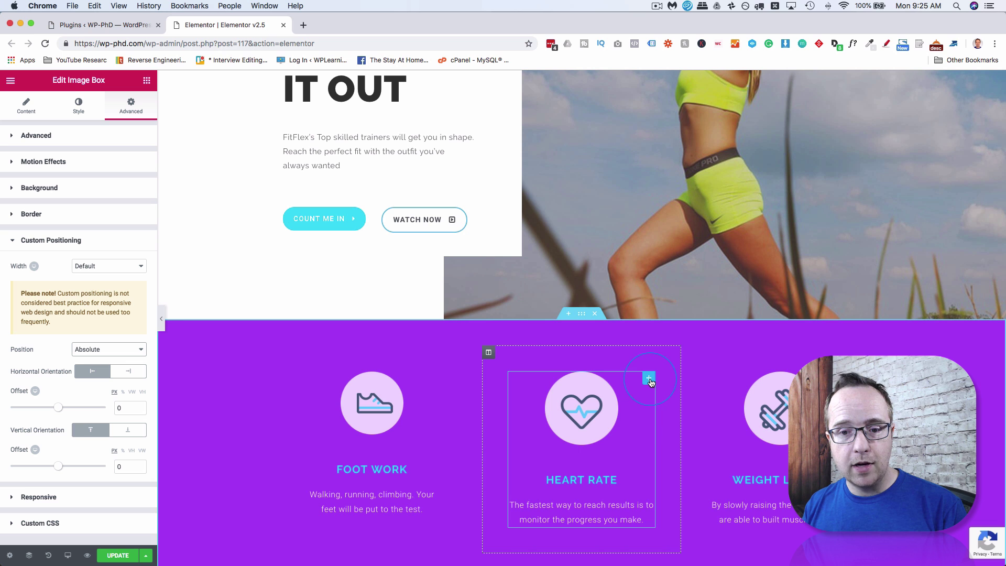
# Drag the Heart Rate box onto the hero photo's right side and widen it to 313 px
pyautogui.moveTo(650, 382); pyautogui.dragTo(953, 99)
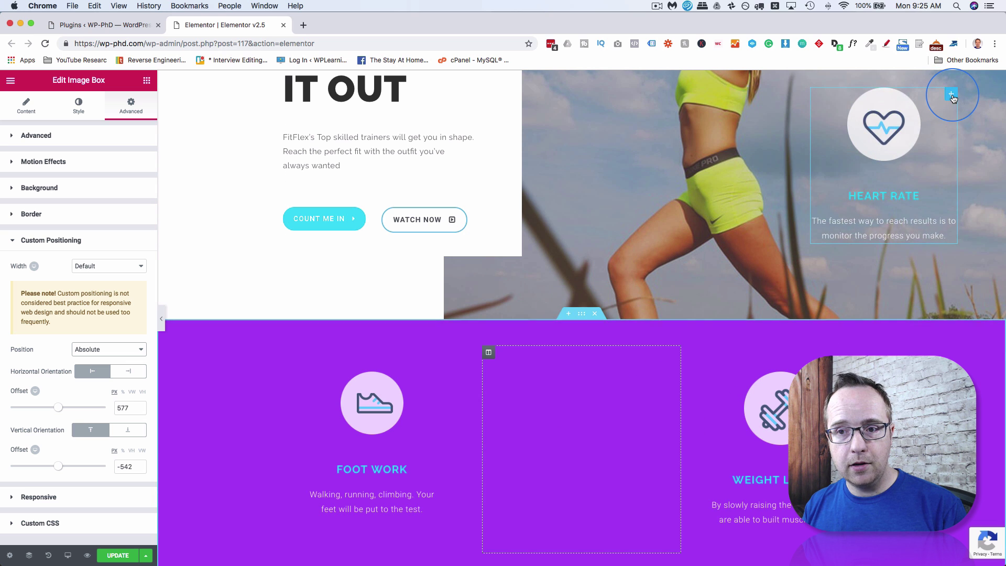
pyautogui.scroll(3, 872, 173)
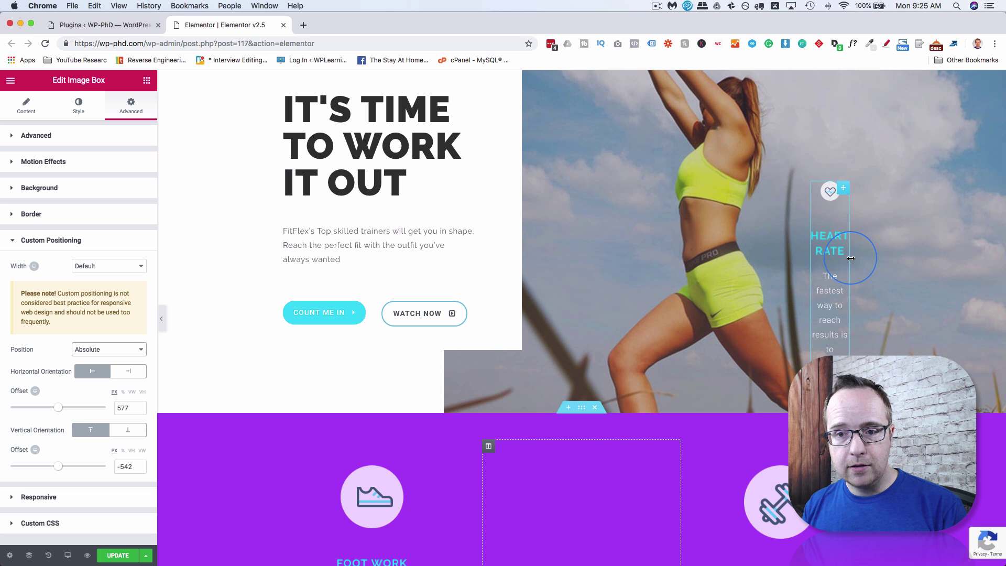
pyautogui.moveTo(850, 258); pyautogui.dragTo(972, 241)
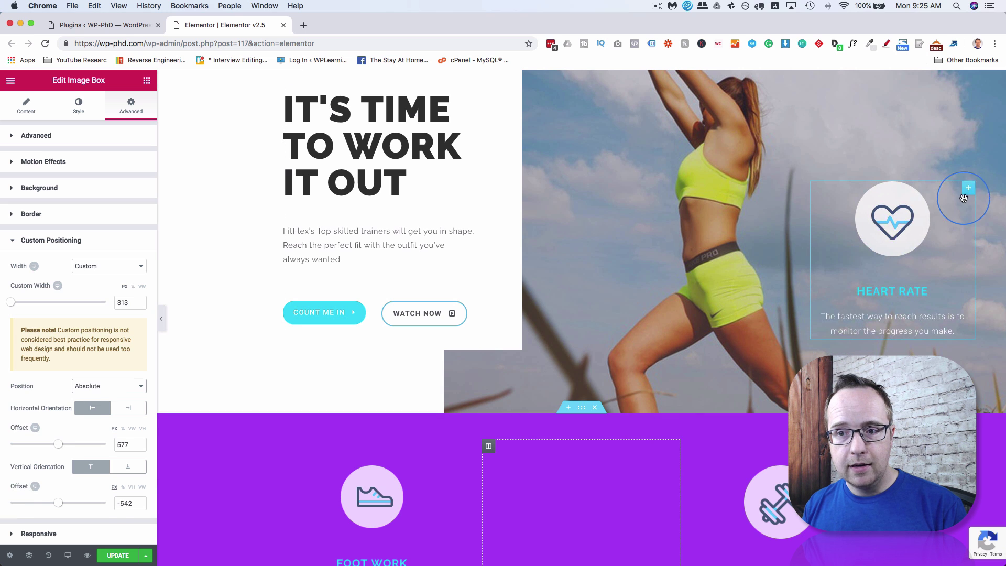
pyautogui.moveTo(963, 198); pyautogui.dragTo(984, 124)
pyautogui.scroll(3, 896, 249)
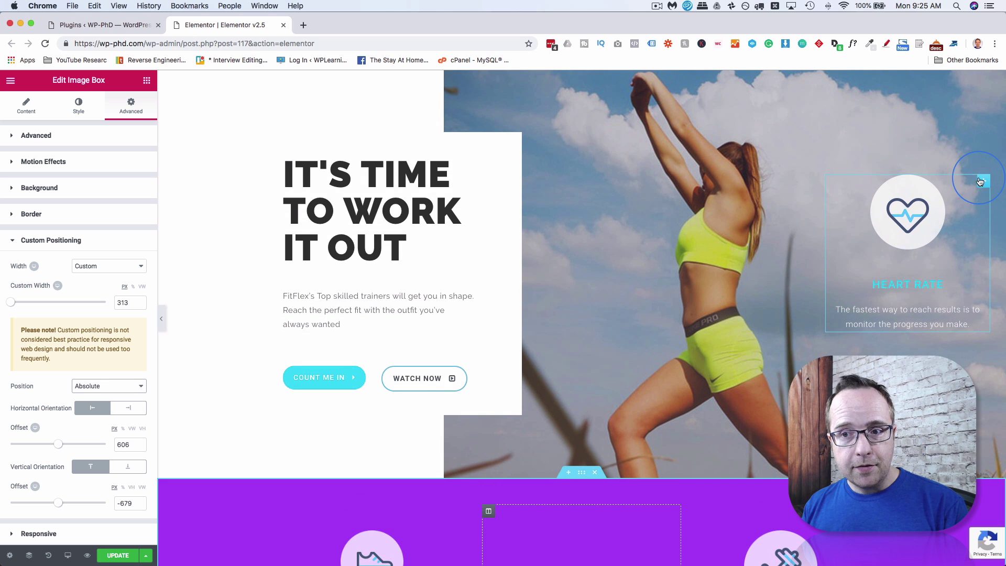
pyautogui.moveTo(982, 182); pyautogui.dragTo(465, 276)
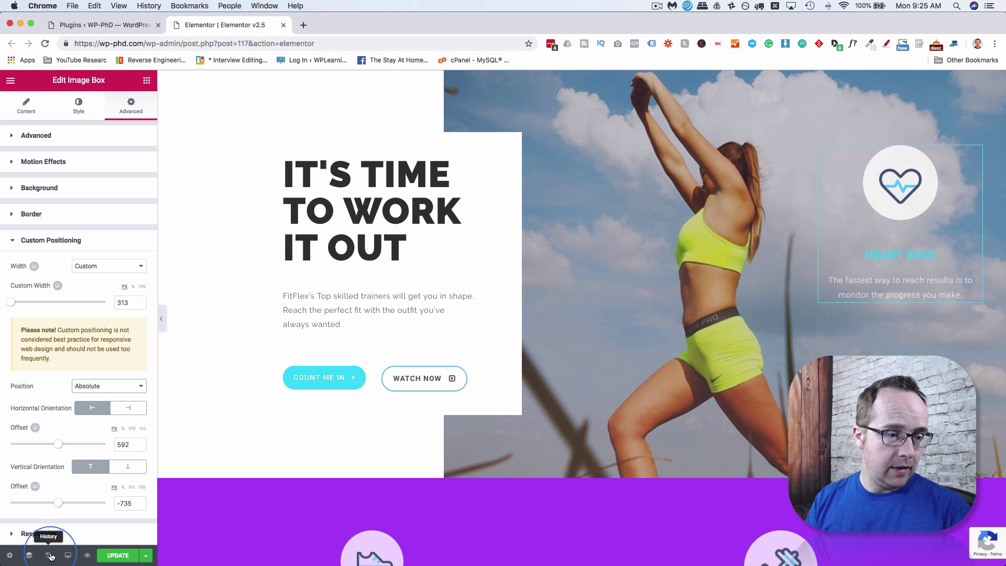
# In mobile preview, drag the Heart Rate box up over the hero's buttons (offsets 5, -601)
pyautogui.click(68, 555)
pyautogui.click(44, 529)
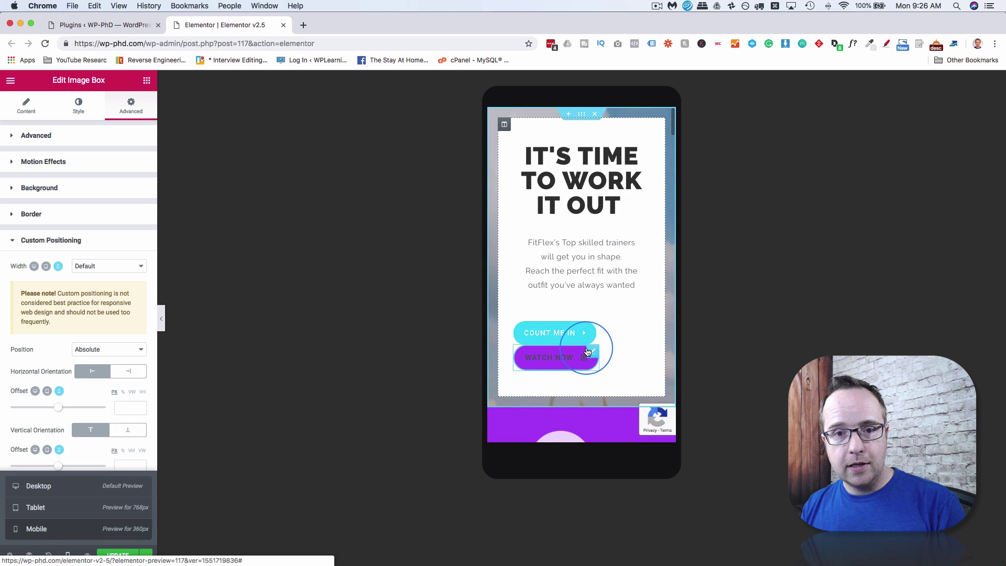
pyautogui.scroll(-10, 587, 352)
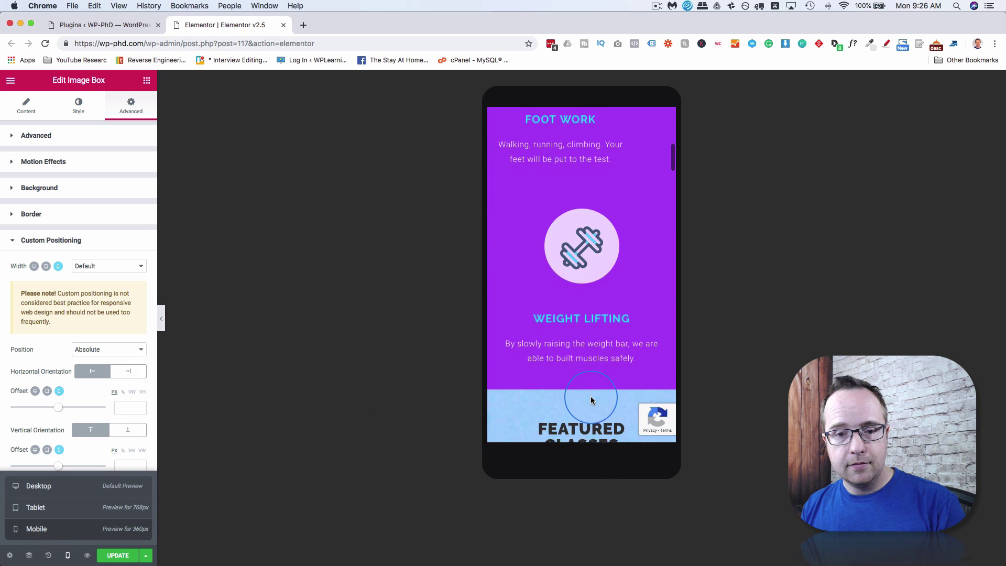
pyautogui.rightClick(591, 400)
pyautogui.scroll(10, 581, 367)
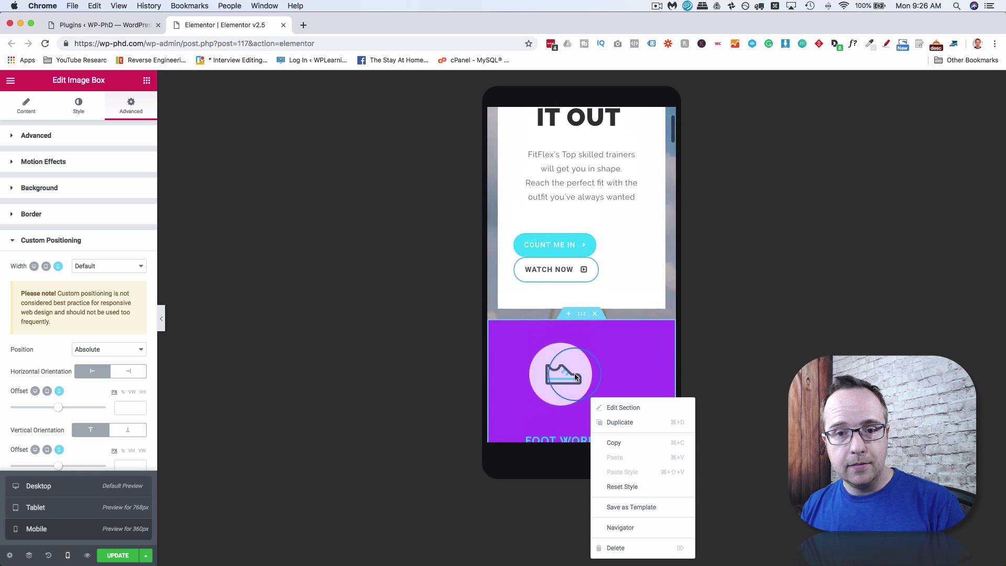
pyautogui.click(635, 330)
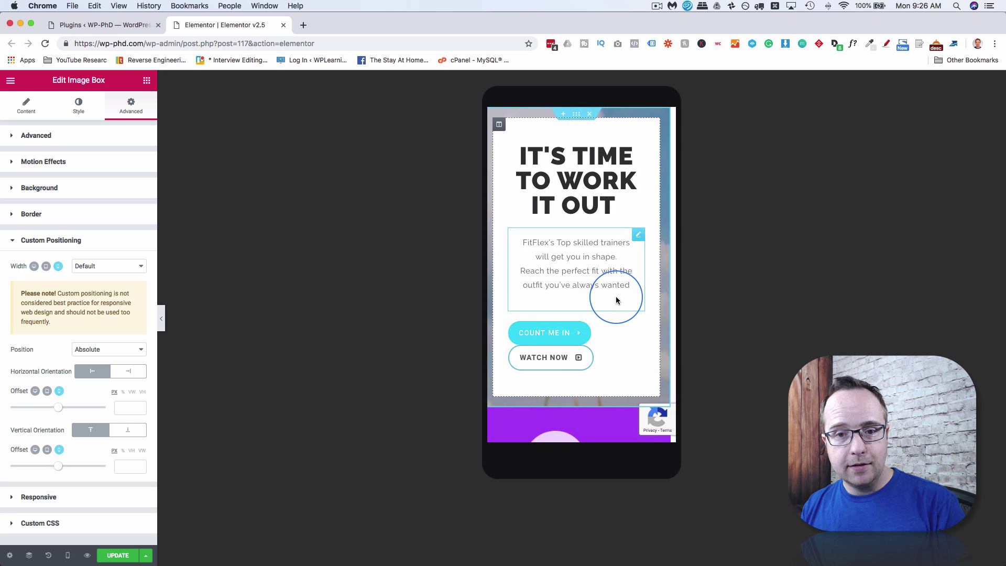
pyautogui.scroll(-5, 624, 309)
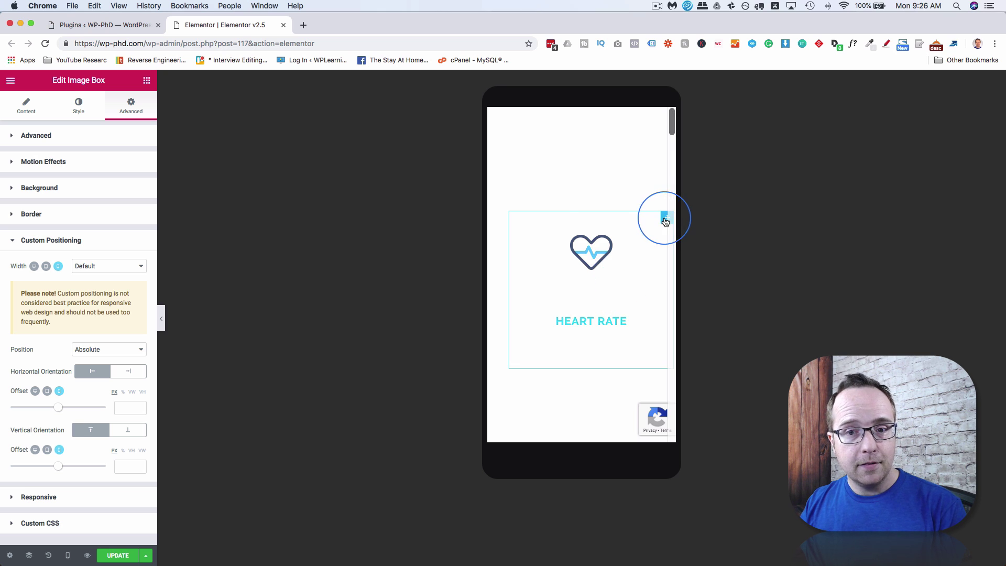
pyautogui.moveTo(665, 221); pyautogui.dragTo(656, 261)
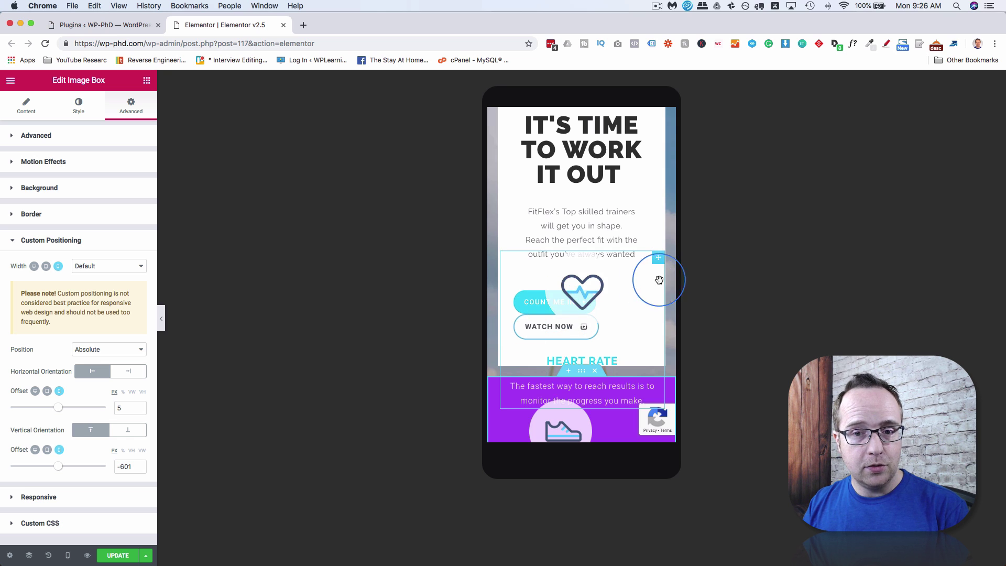
# Return to desktop preview and reselect the Heart Rate box at the hero's right
pyautogui.click(67, 555)
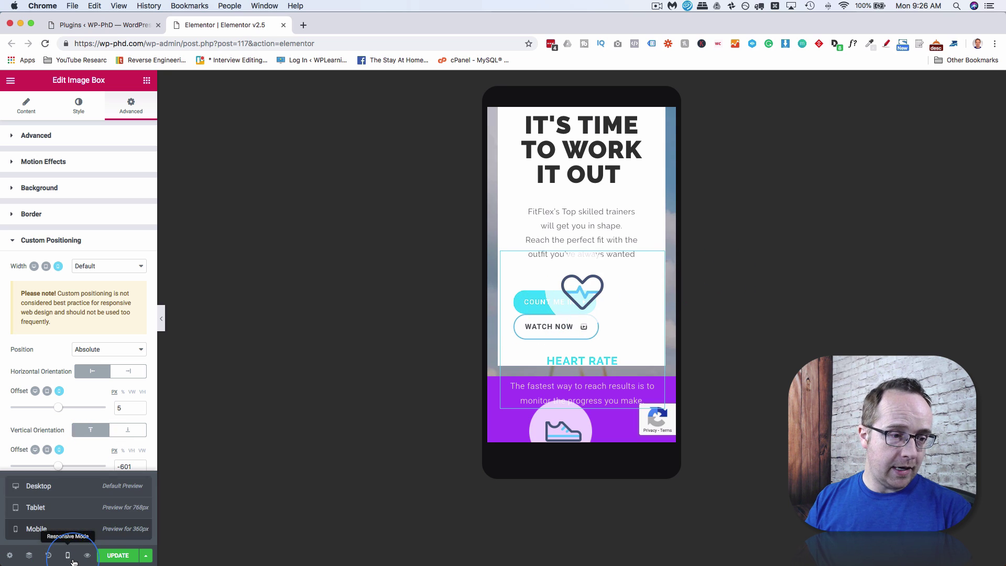
pyautogui.click(55, 490)
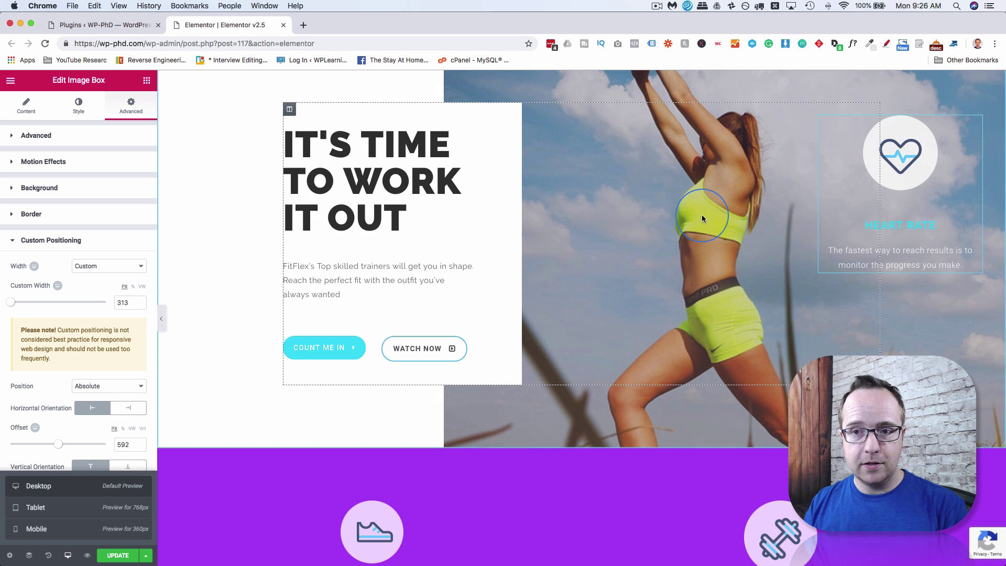
pyautogui.click(888, 202)
pyautogui.click(837, 258)
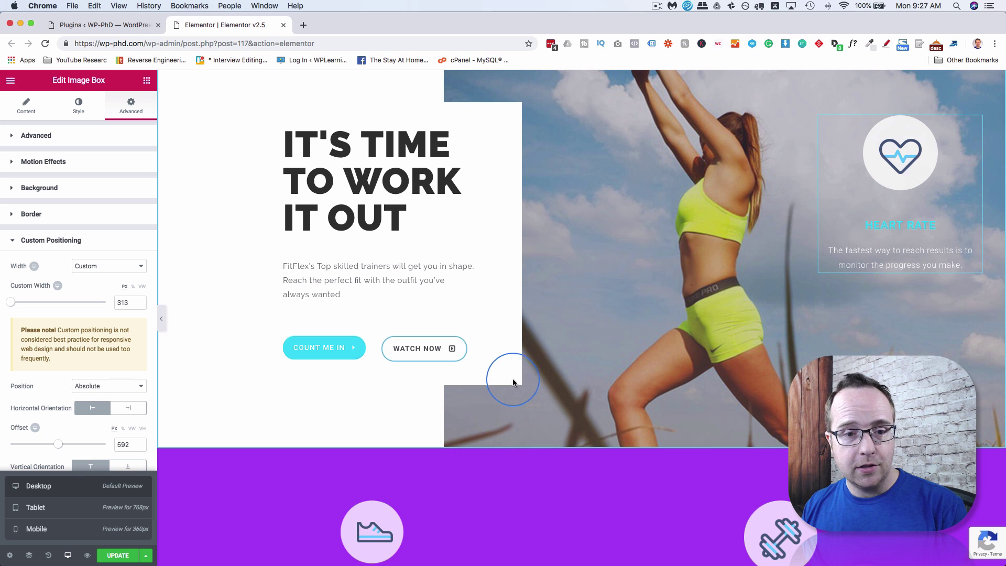
# Set the Watch Now button's position to Fixed
pyautogui.click(460, 344)
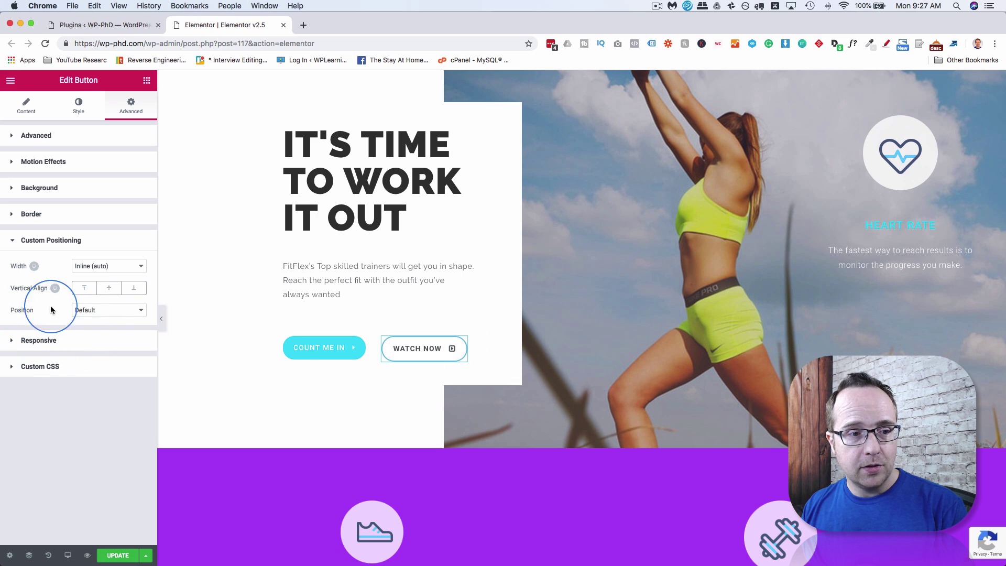
pyautogui.click(106, 310)
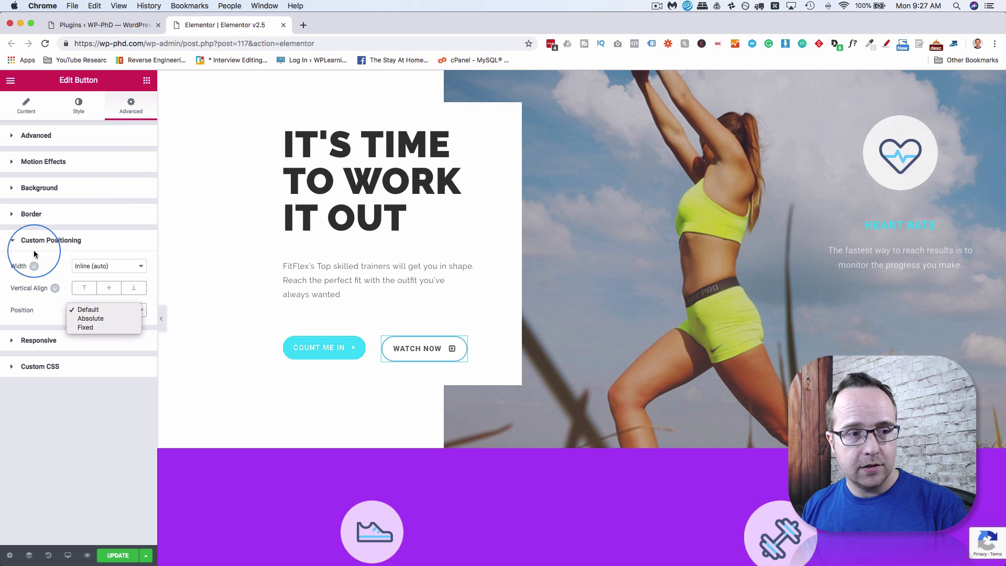
pyautogui.click(94, 327)
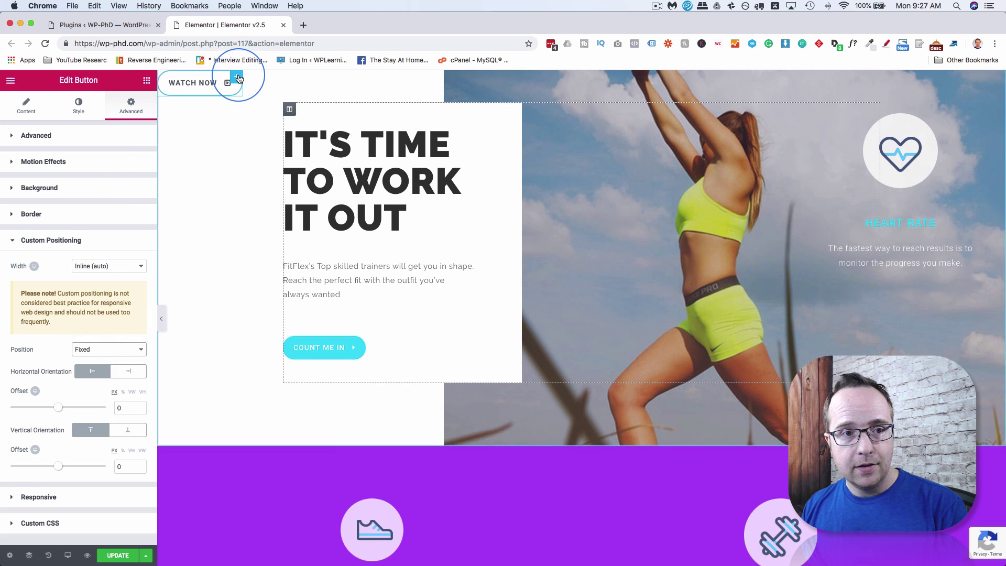
# Drag the fixed Watch Now button to the screen's bottom-right corner (offsets 1367, 868)
pyautogui.moveTo(225, 76); pyautogui.dragTo(940, 548)
pyautogui.scroll(-3, 940, 549)
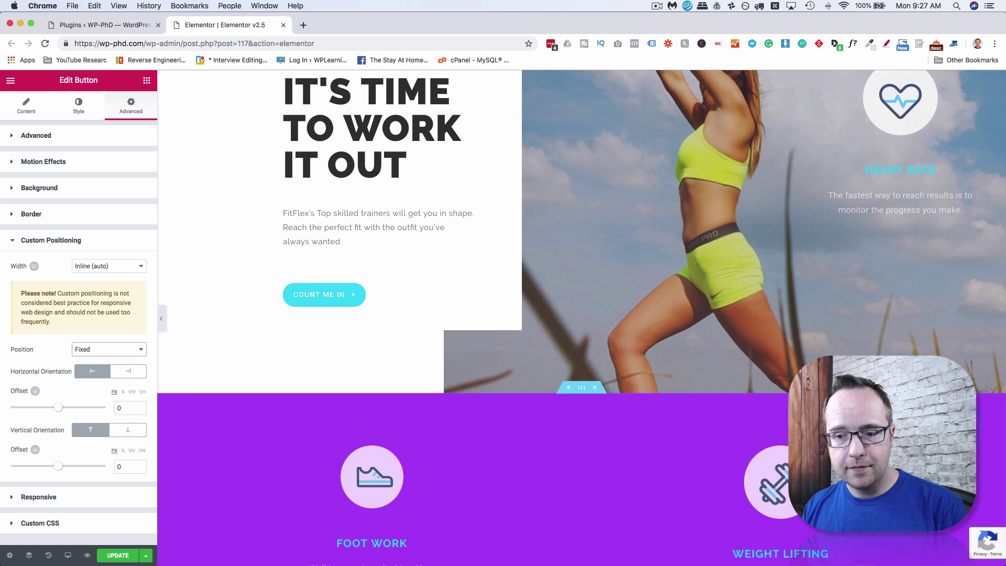
pyautogui.scroll(3, 581, 317)
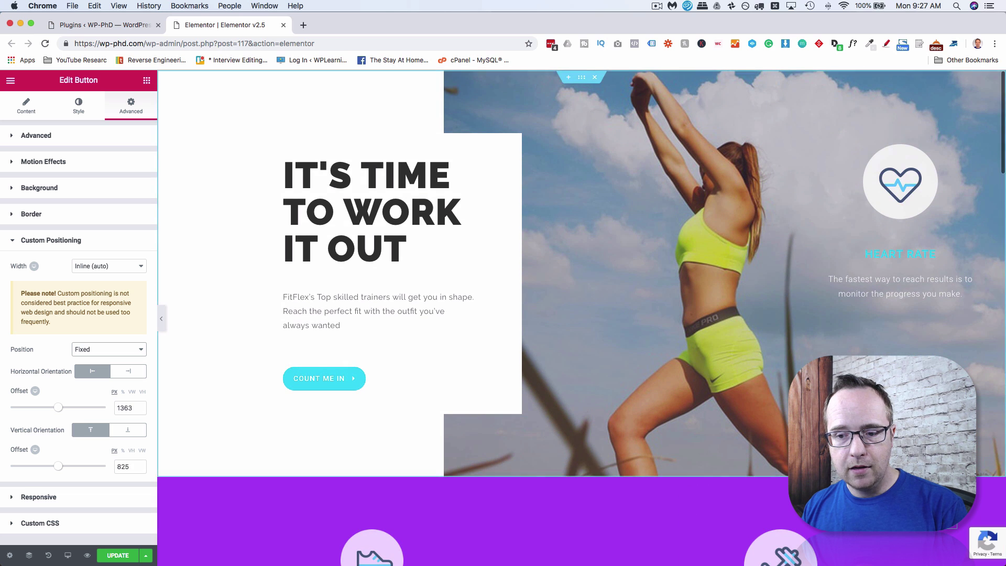
pyautogui.moveTo(914, 514); pyautogui.dragTo(916, 537)
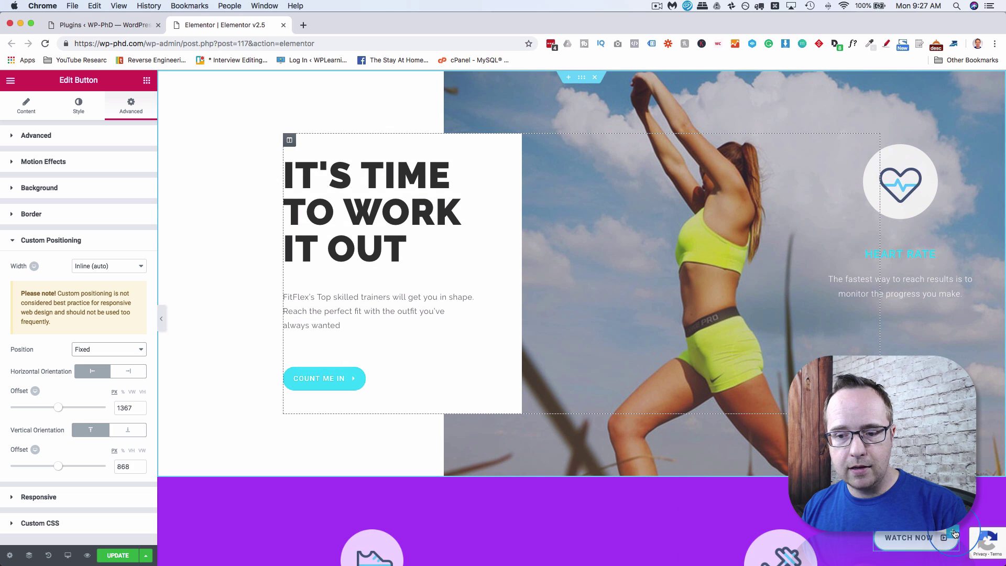
pyautogui.click(687, 509)
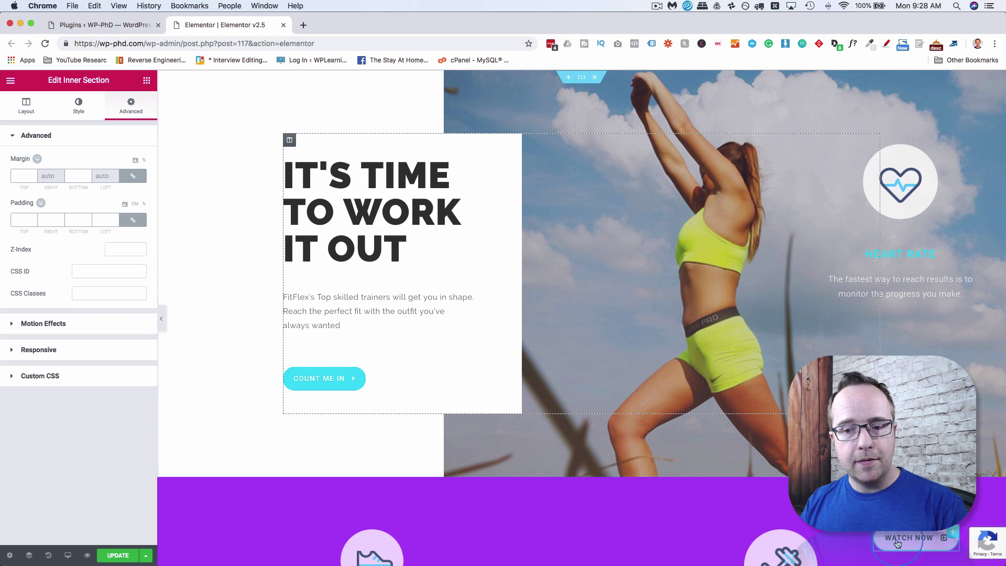
# Scroll through the page to confirm Watch Now stays pinned at the bottom right
pyautogui.scroll(-10, 582, 316)
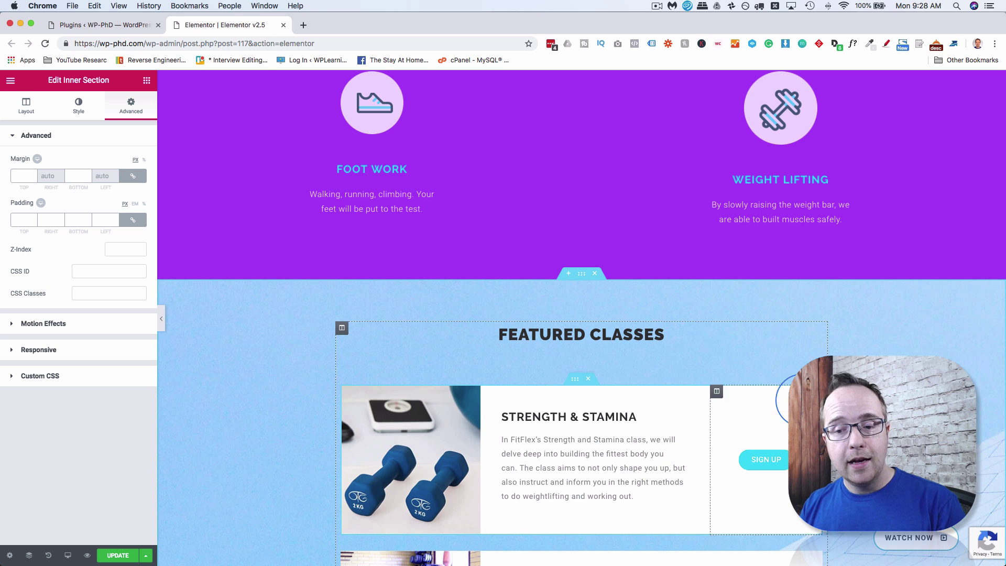
pyautogui.scroll(-7, 645, 453)
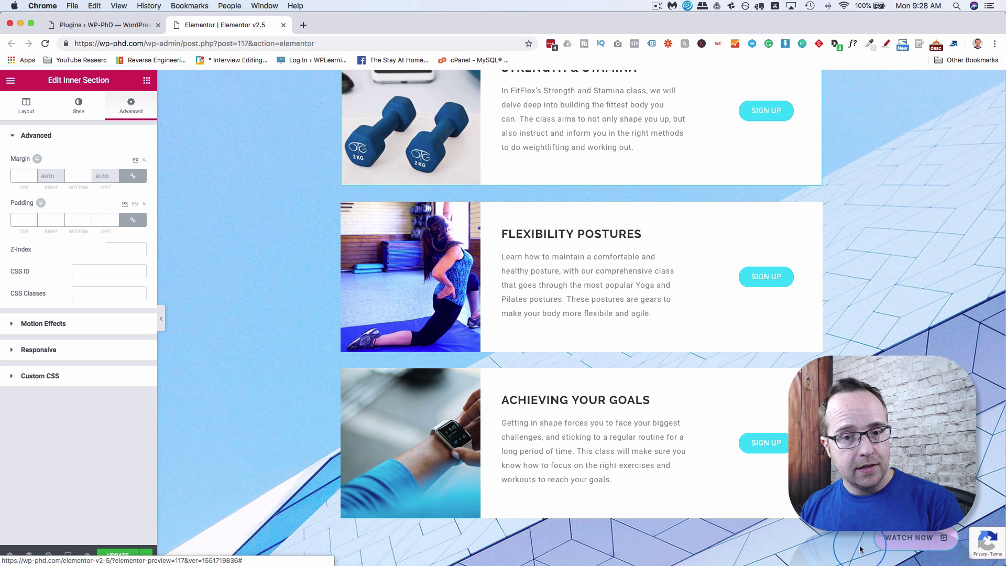
pyautogui.scroll(2, 604, 223)
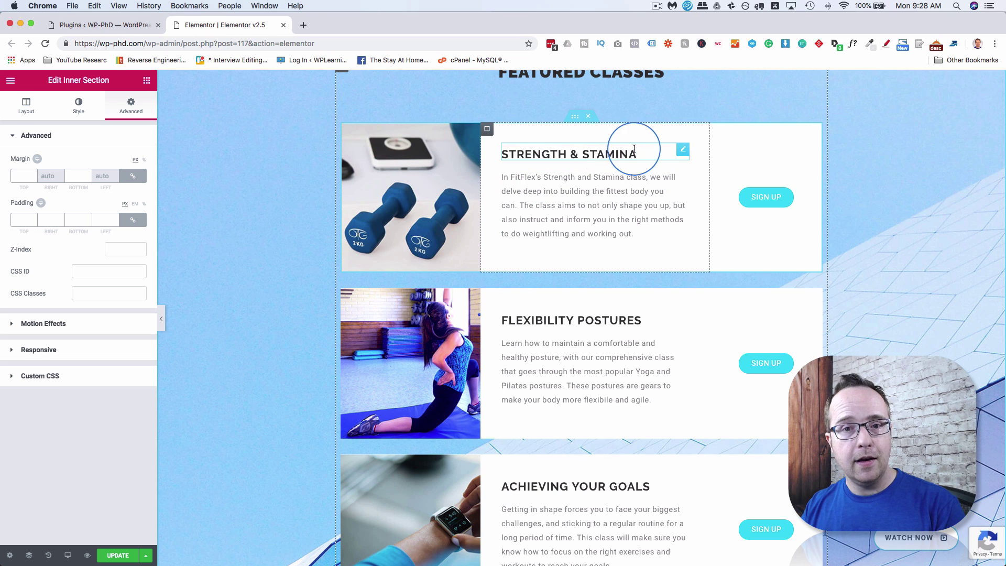
pyautogui.scroll(1, 585, 167)
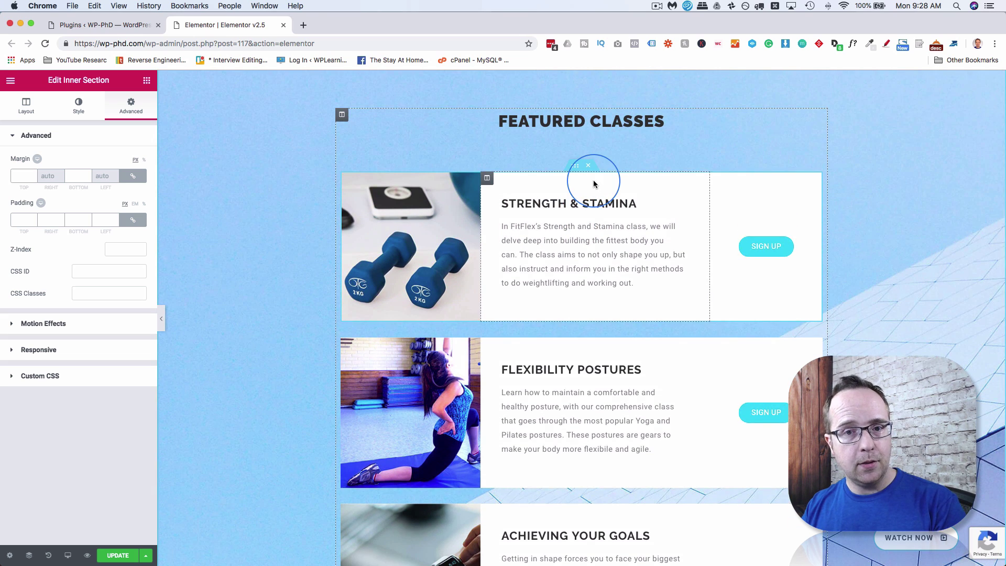
pyautogui.scroll(-5, 593, 178)
pyautogui.scroll(-7, 593, 183)
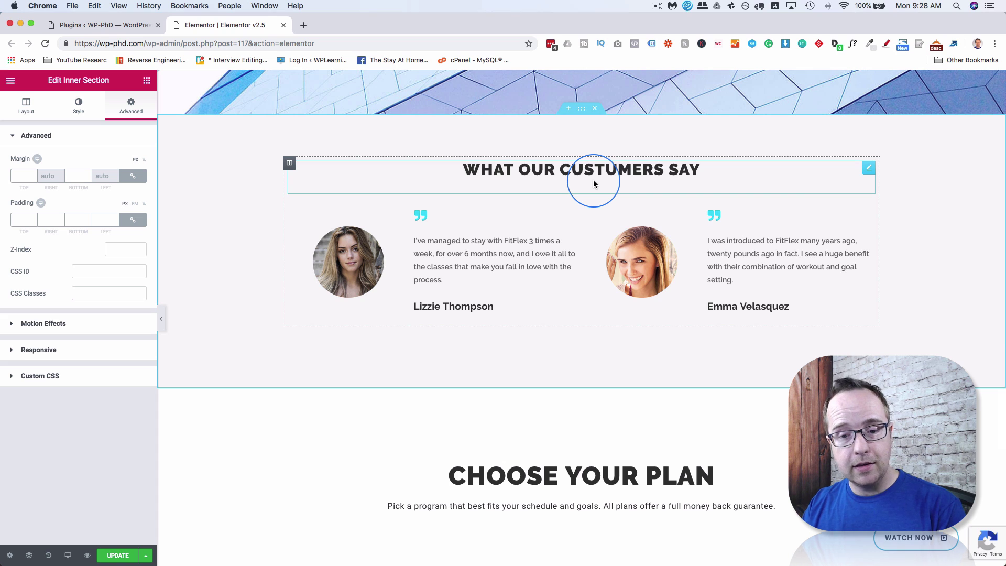
pyautogui.scroll(4, 675, 213)
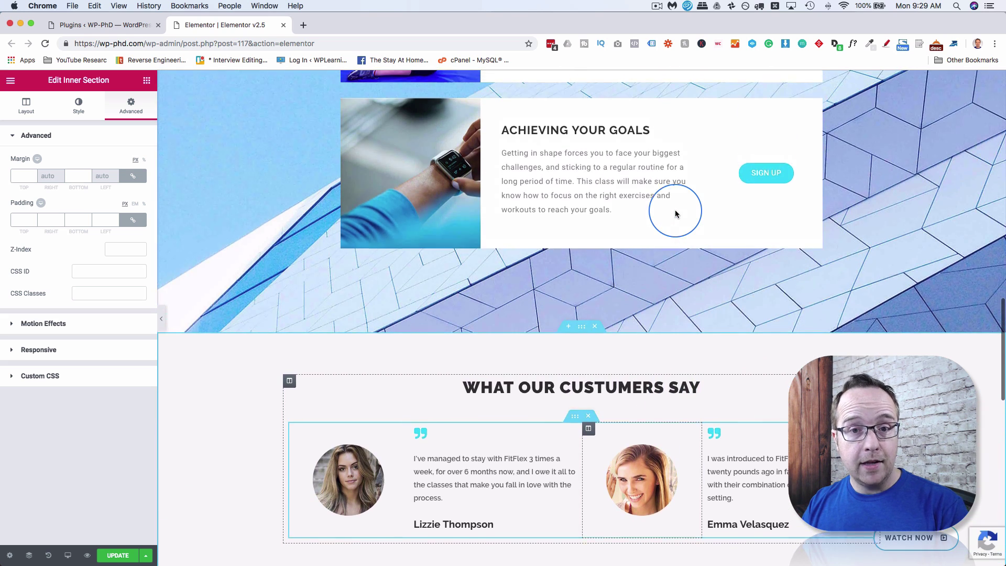
pyautogui.scroll(15, 675, 212)
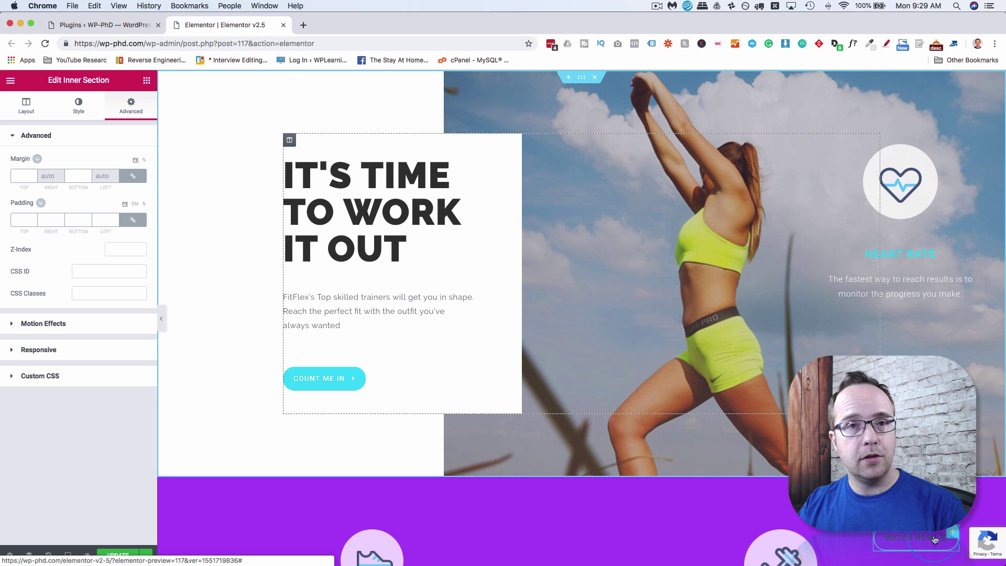
pyautogui.scroll(-4, 935, 540)
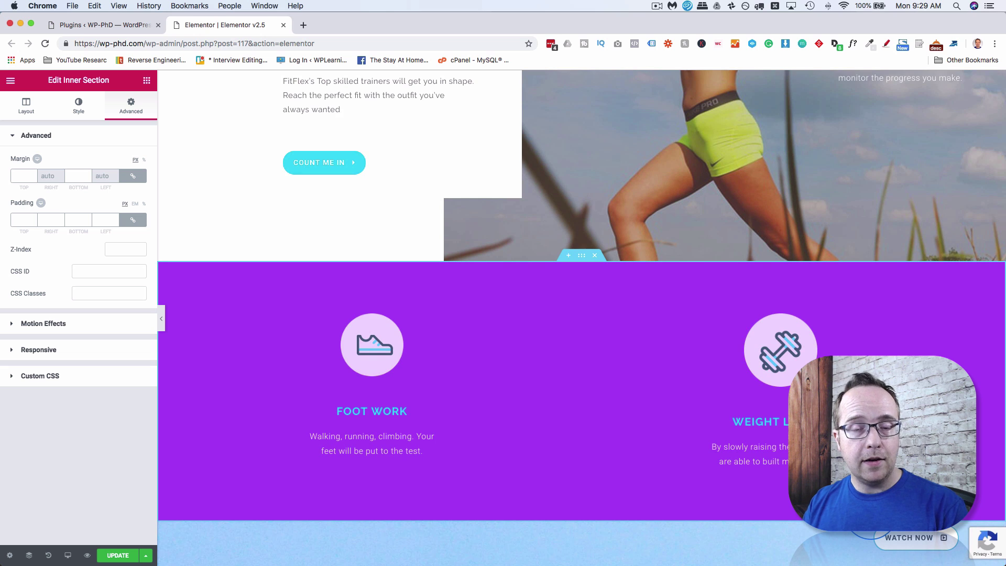
# Reselect the Watch Now button and review its Advanced positioning modes
pyautogui.click(952, 533)
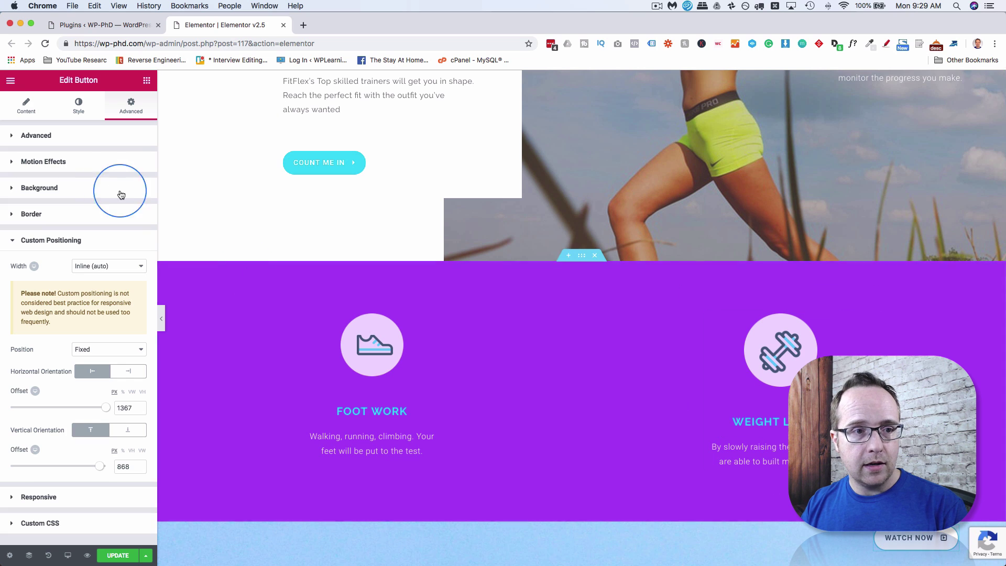
pyautogui.click(131, 121)
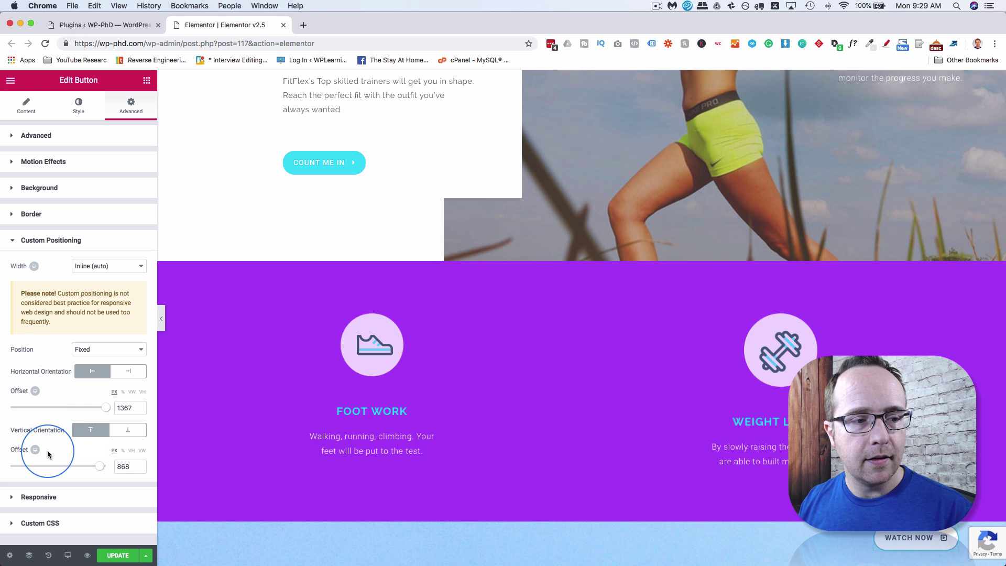
pyautogui.click(100, 349)
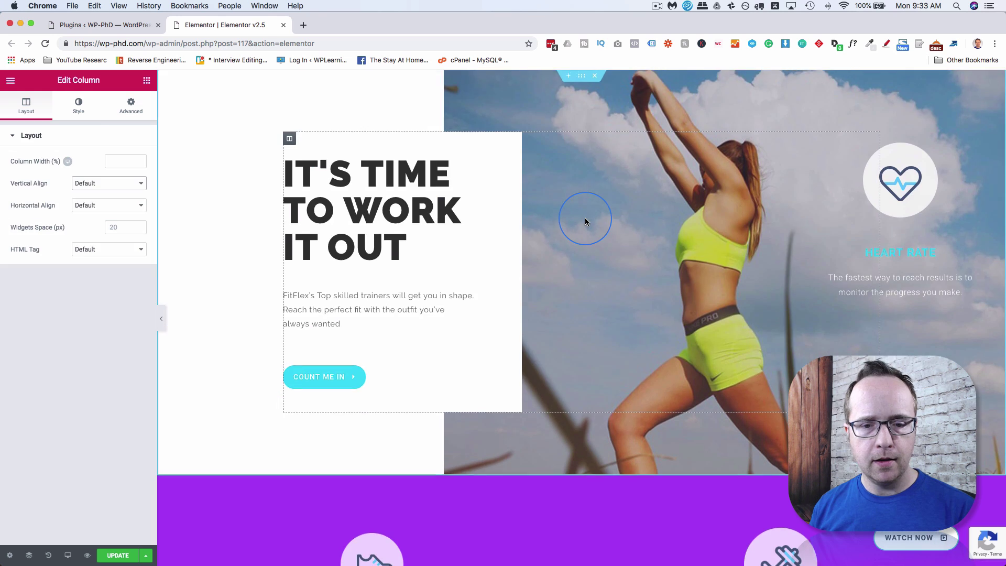
# Try Start, Center, then End horizontal alignment on the WATCH NOW button row, settling on End
pyautogui.scroll(-15, 585, 218)
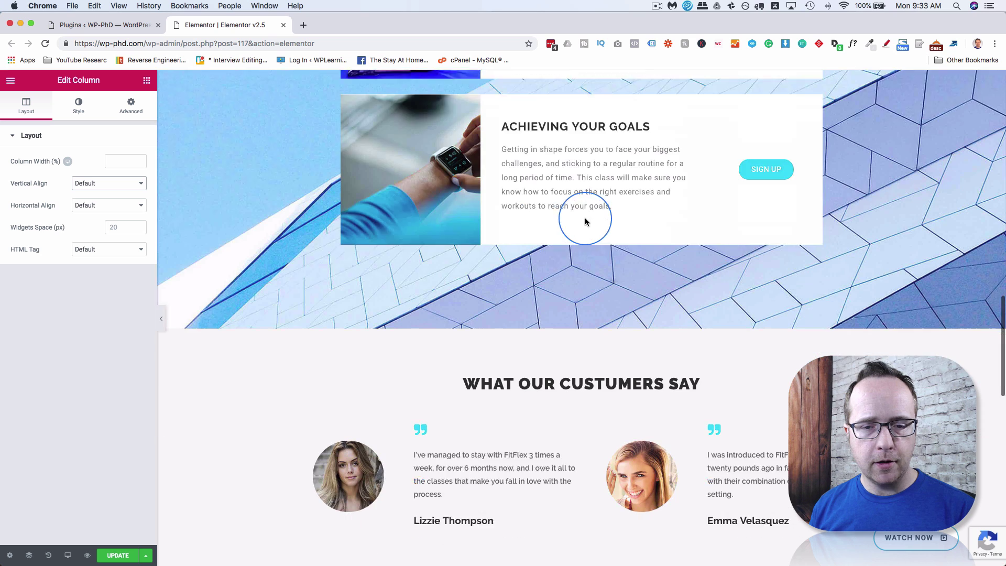
pyautogui.scroll(-15, 584, 222)
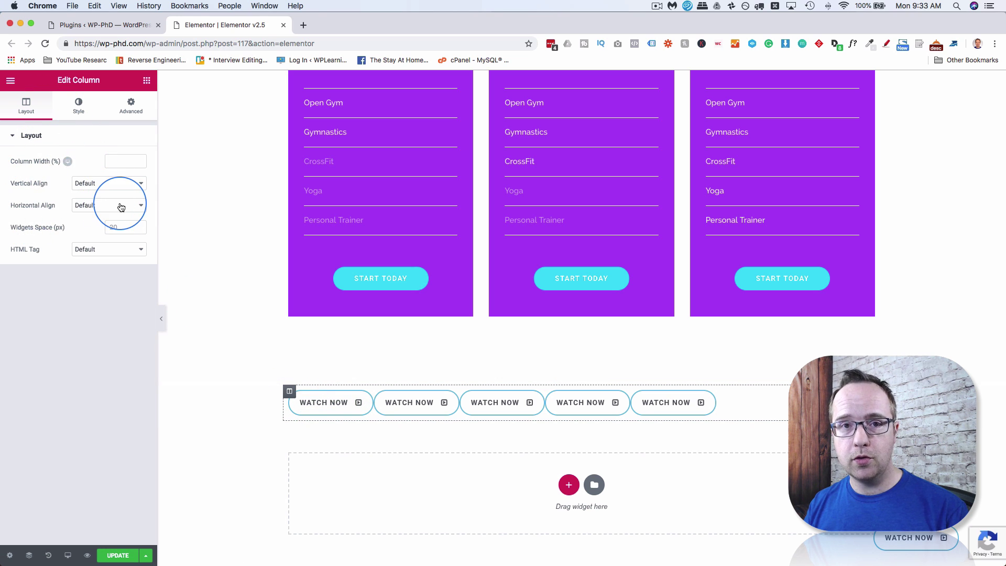
pyautogui.click(102, 210)
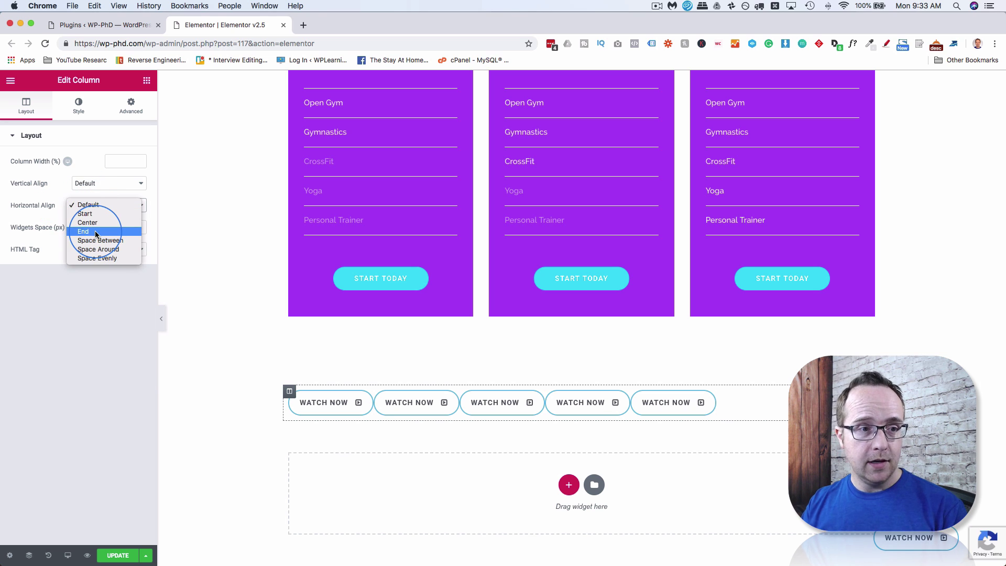
pyautogui.click(94, 214)
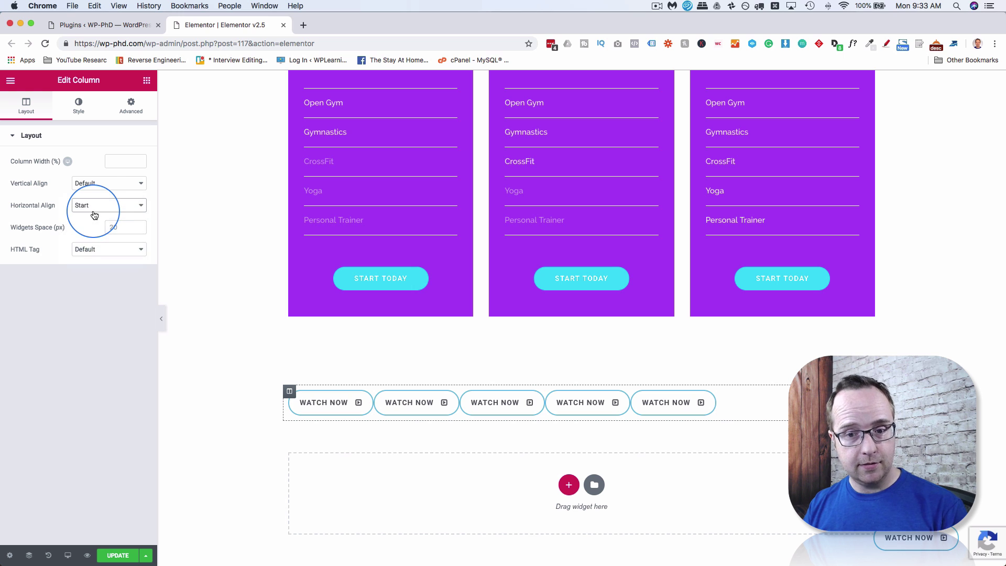
pyautogui.click(97, 207)
pyautogui.click(104, 218)
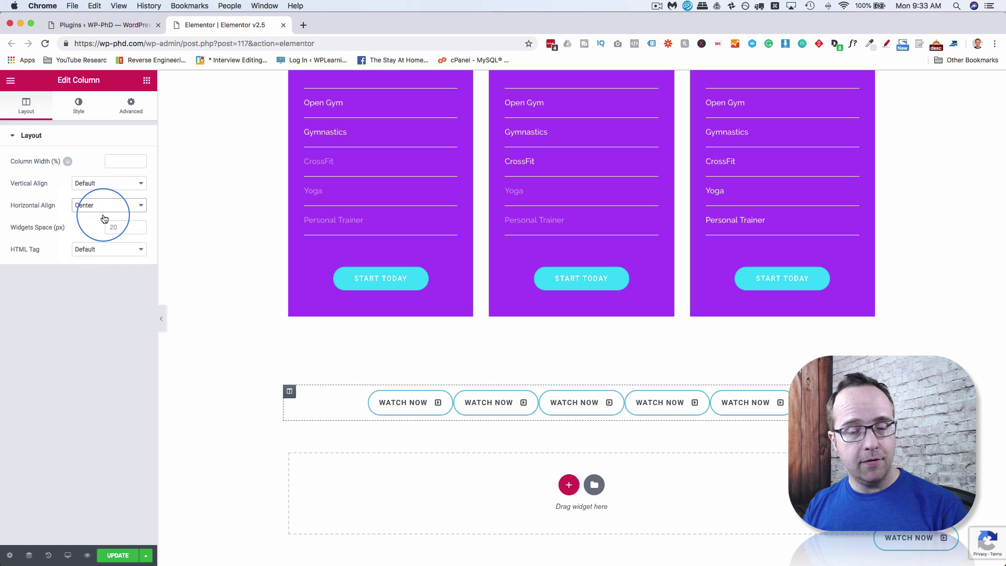
pyautogui.click(102, 208)
pyautogui.click(108, 213)
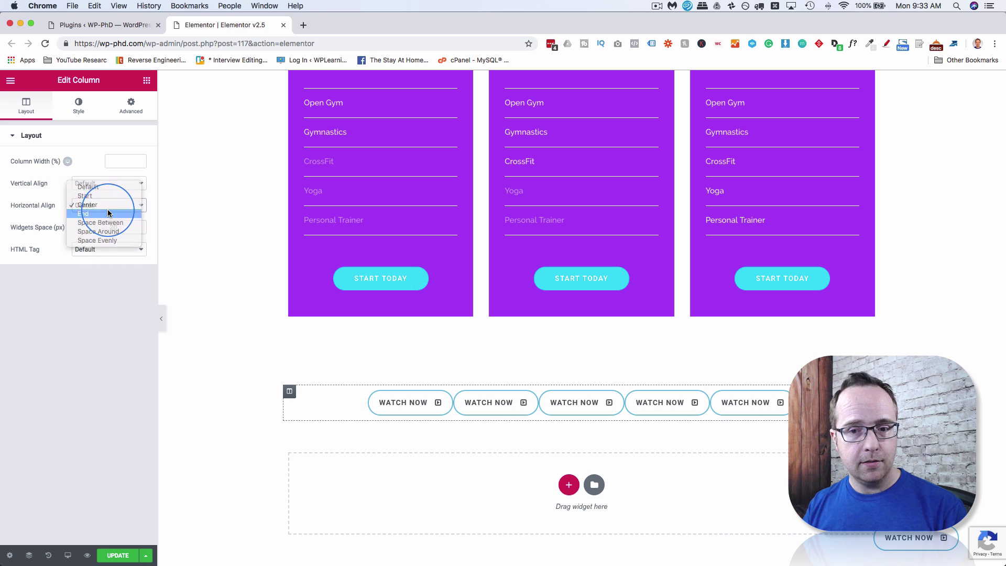
pyautogui.click(109, 214)
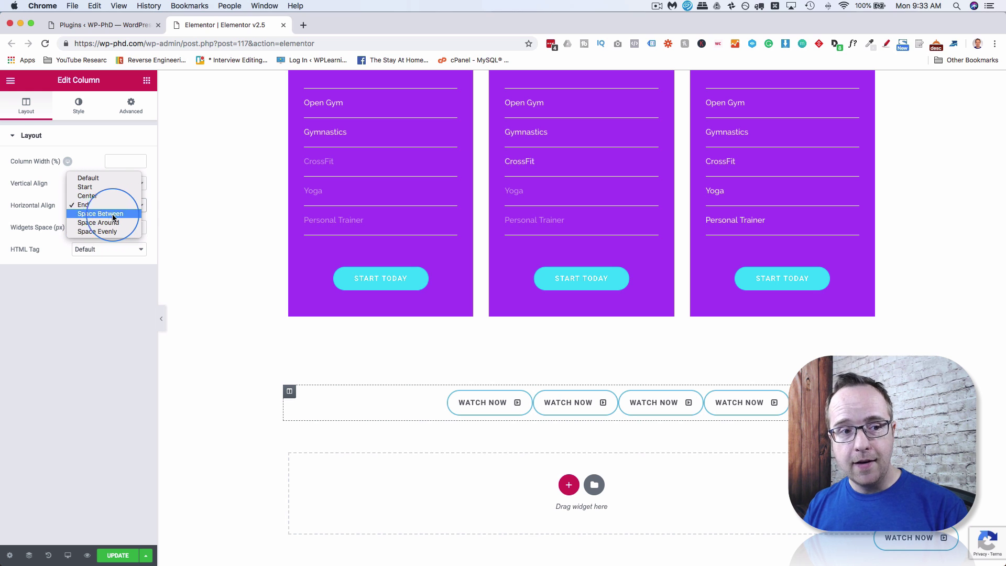
# Change the button row's Horizontal Align to Space Between, then to Space Around
pyautogui.click(110, 215)
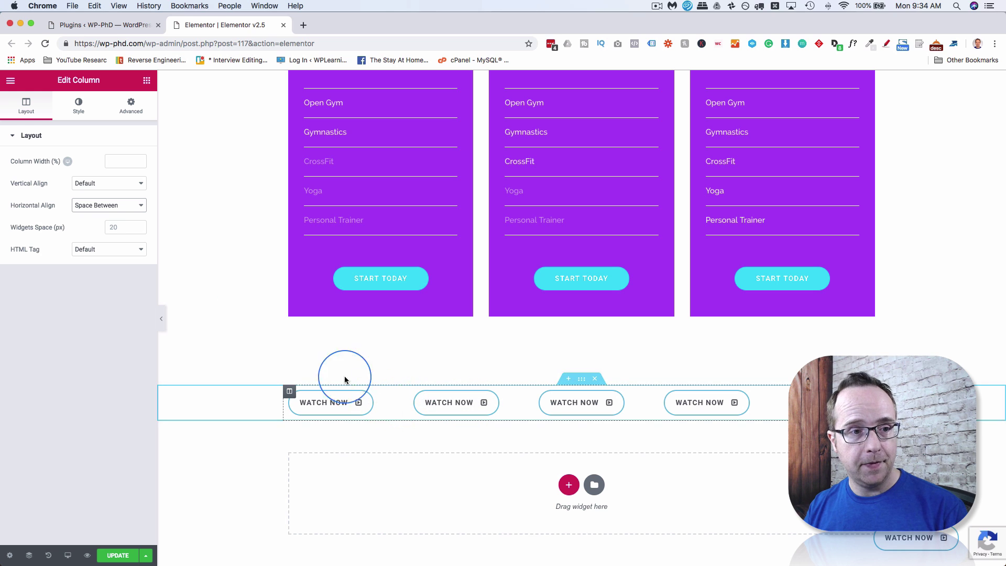
pyautogui.click(109, 206)
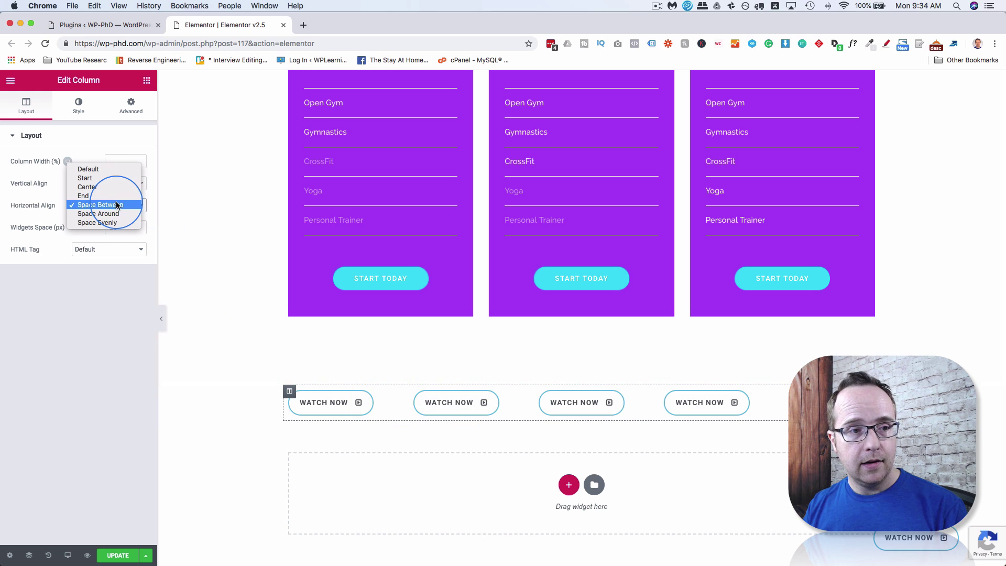
pyautogui.click(89, 214)
pyautogui.click(413, 465)
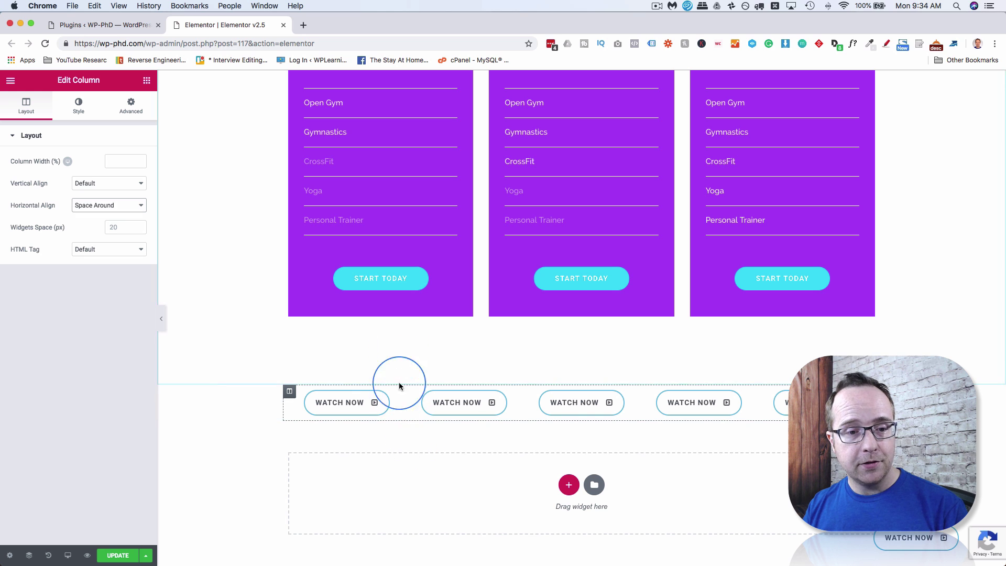
pyautogui.click(375, 360)
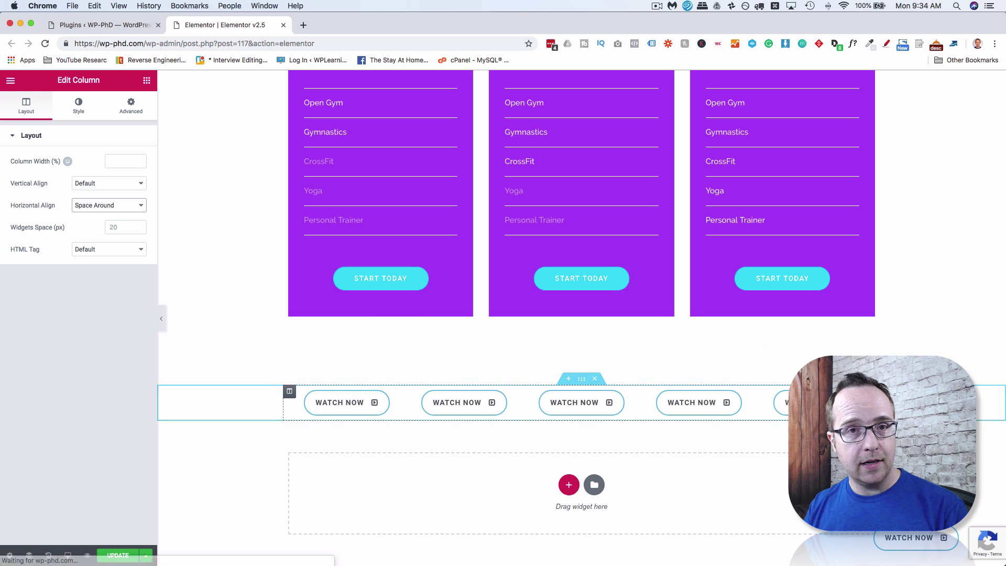
pyautogui.click(758, 408)
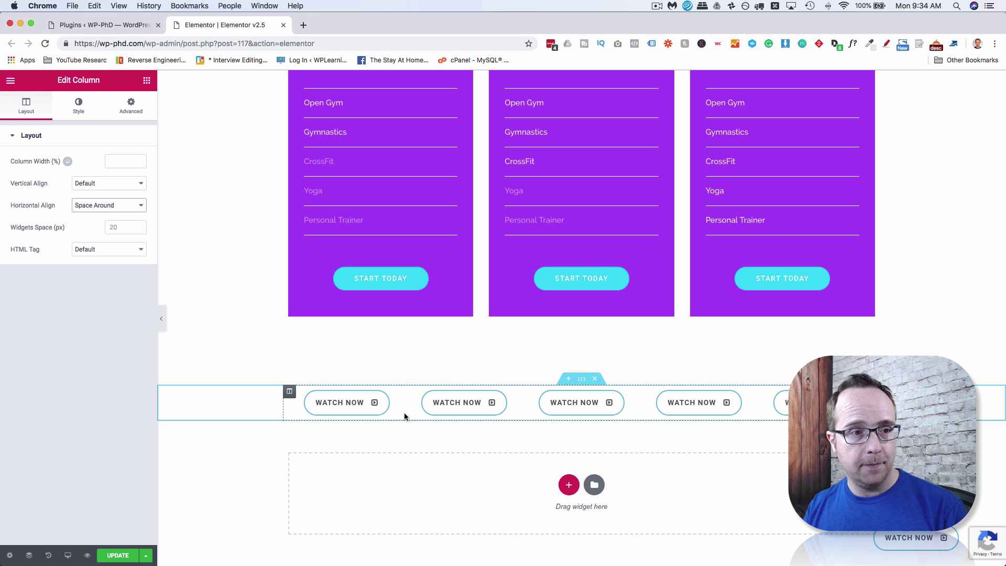
# Set the WATCH NOW row's Horizontal Align to Space Evenly and delete one WATCH NOW button
pyautogui.click(137, 205)
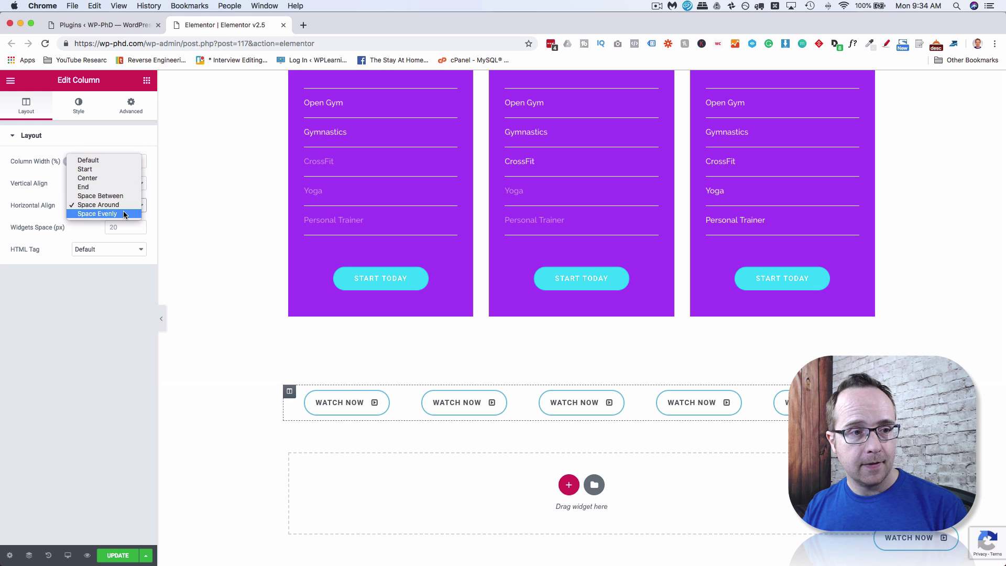
pyautogui.click(93, 212)
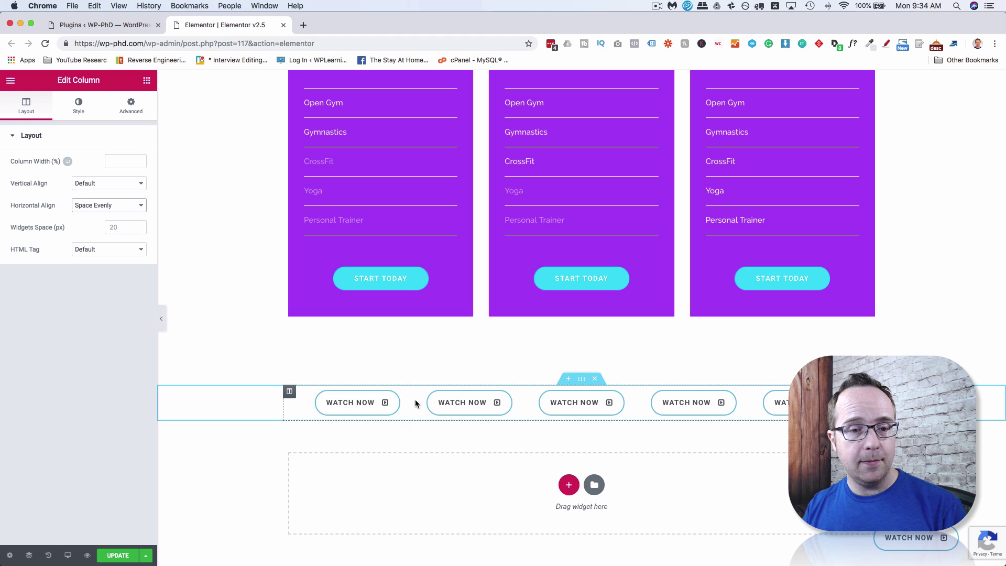
pyautogui.rightClick(618, 395)
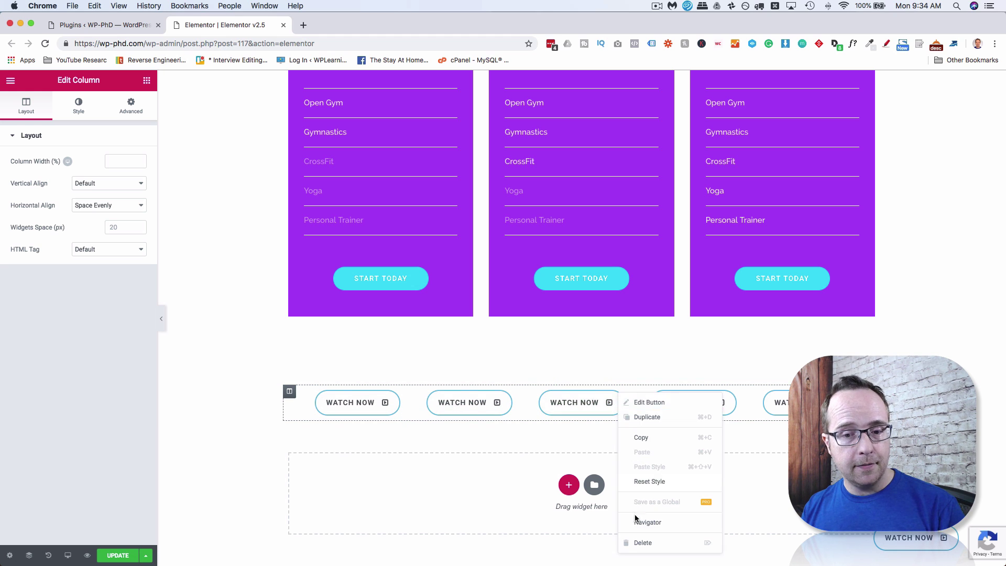
pyautogui.click(639, 543)
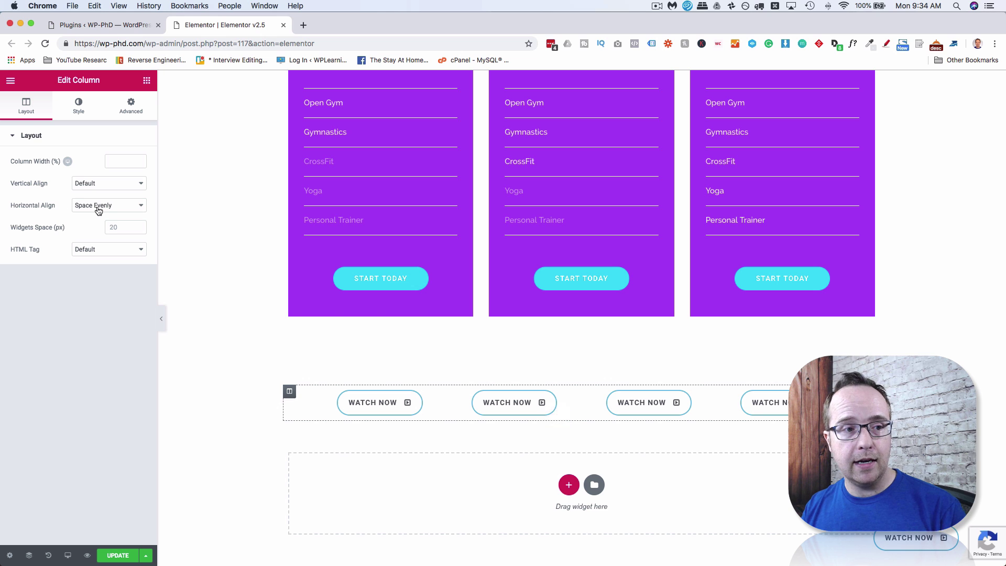
# Select the Starter pricing column and set its Vertical Align to Space Between
pyautogui.click(422, 375)
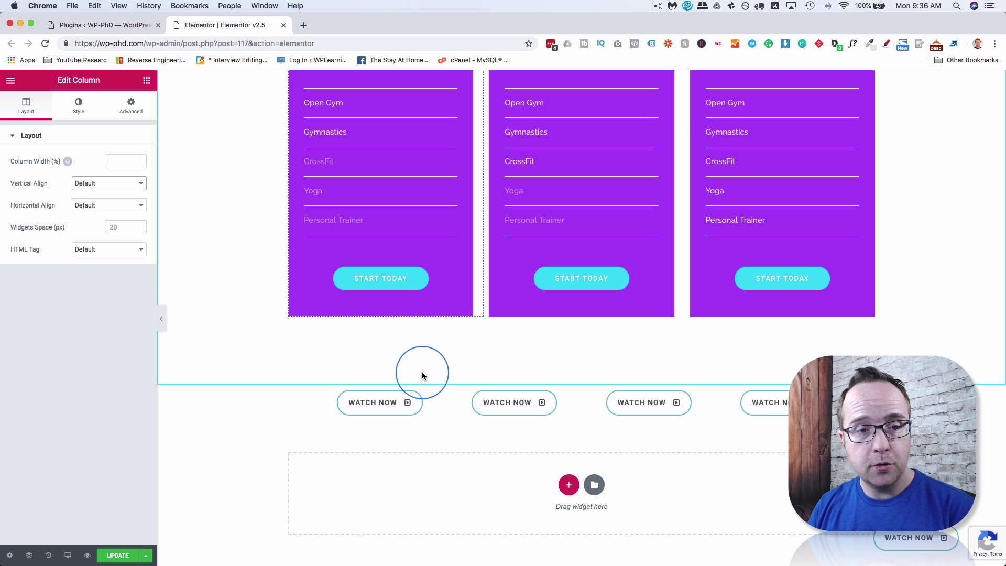
pyautogui.scroll(3, 422, 375)
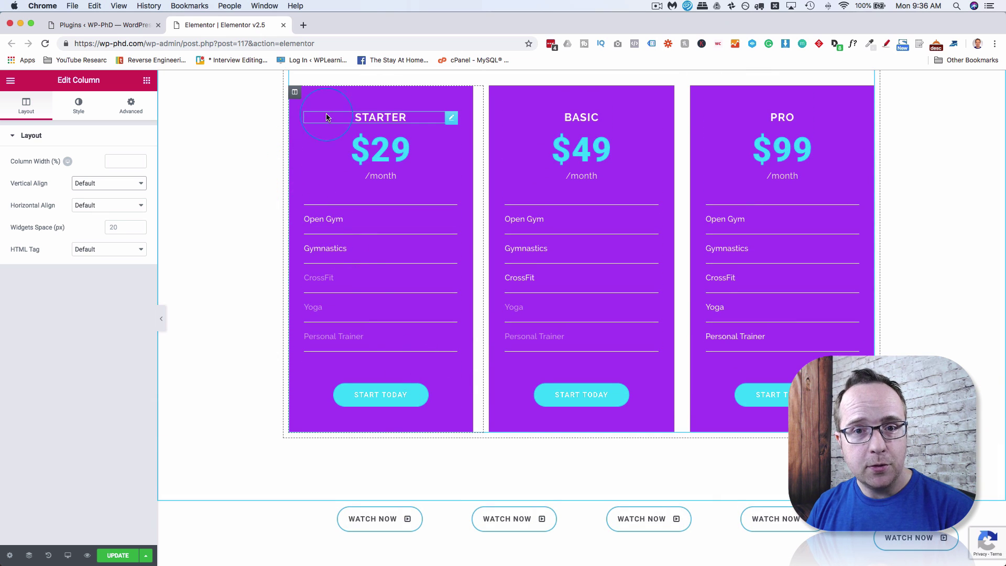
pyautogui.click(345, 336)
pyautogui.click(295, 93)
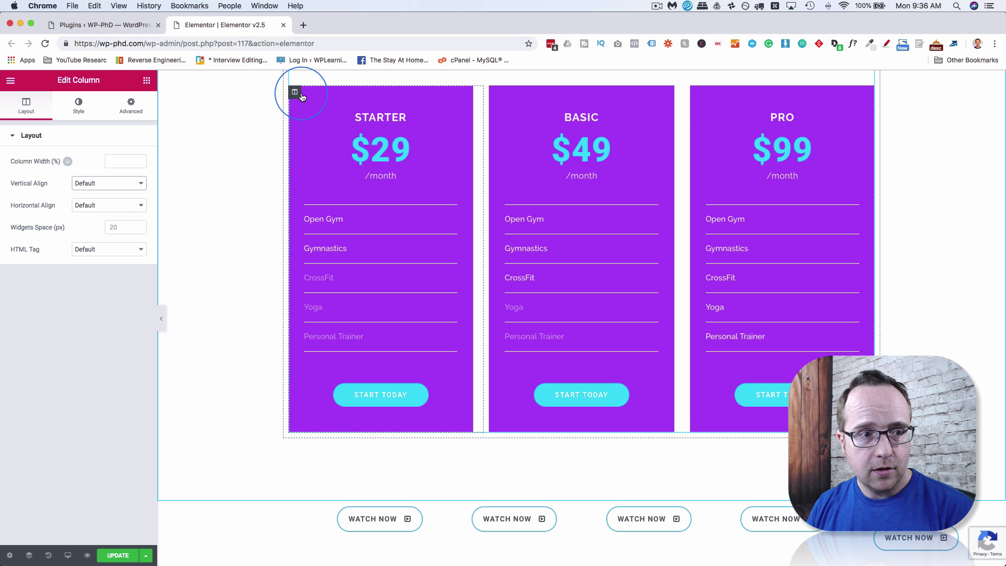
pyautogui.click(85, 207)
pyautogui.click(111, 183)
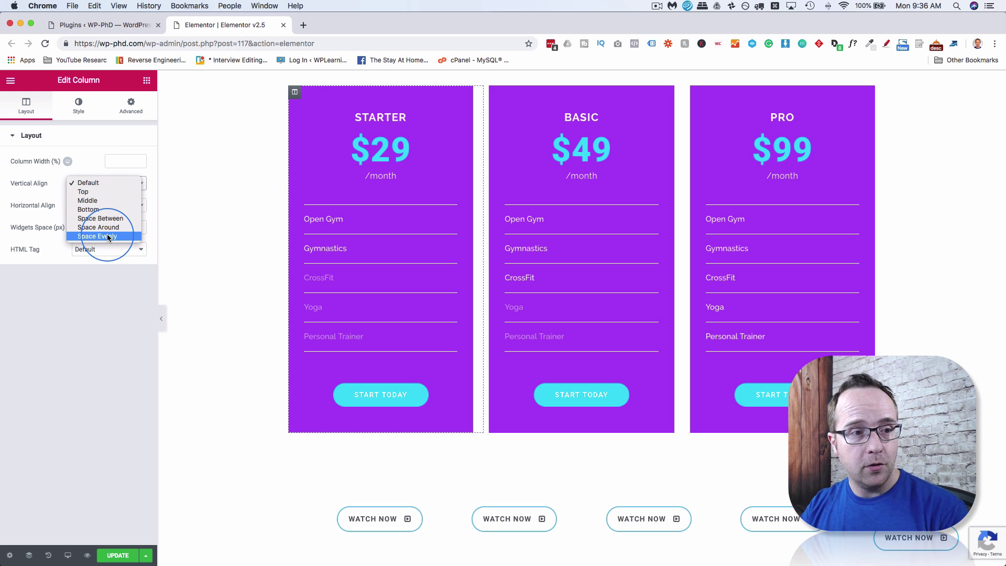
pyautogui.click(97, 222)
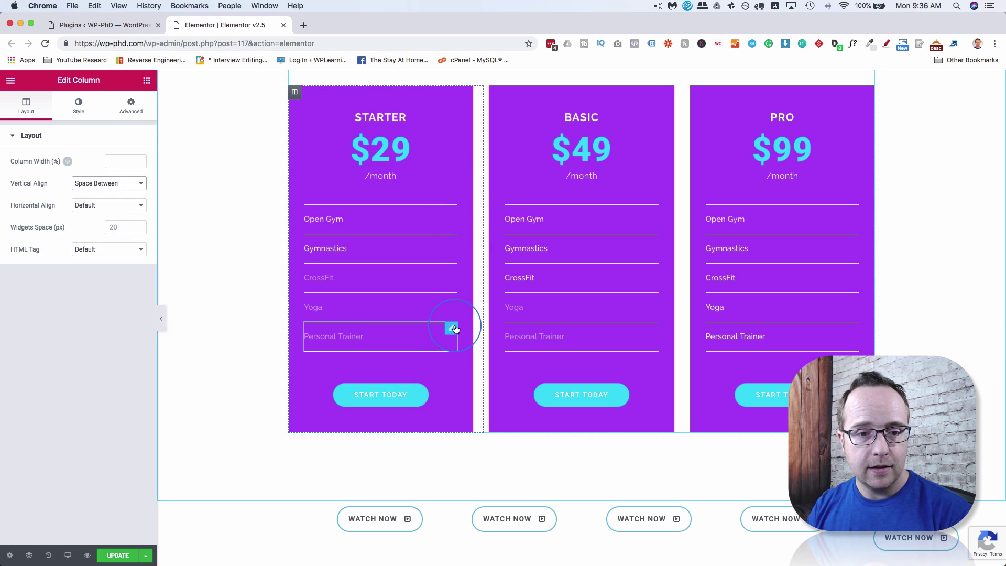
# Delete the Personal Trainer and Yoga items from the Starter card
pyautogui.rightClick(455, 329)
pyautogui.click(474, 475)
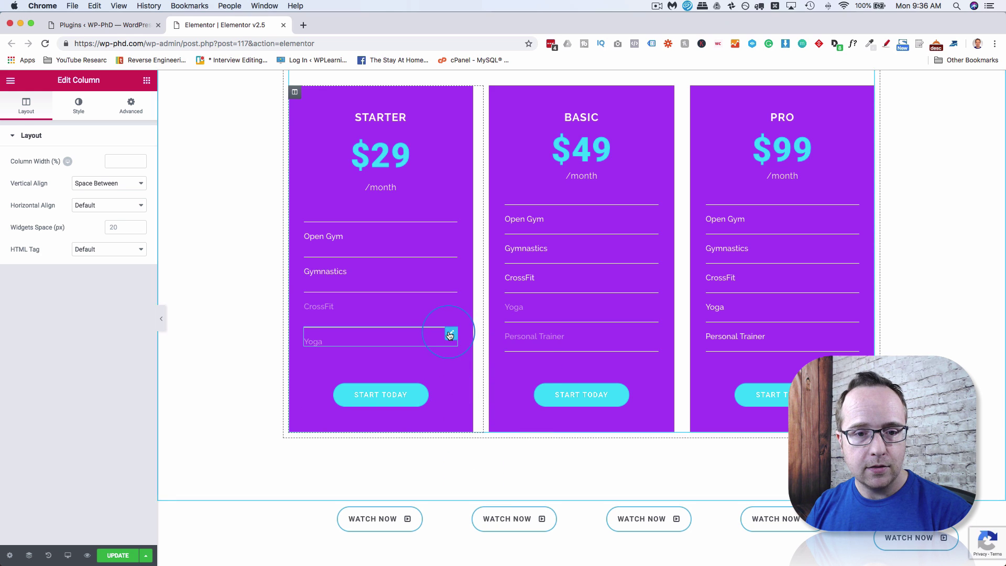
pyautogui.rightClick(450, 335)
pyautogui.click(467, 478)
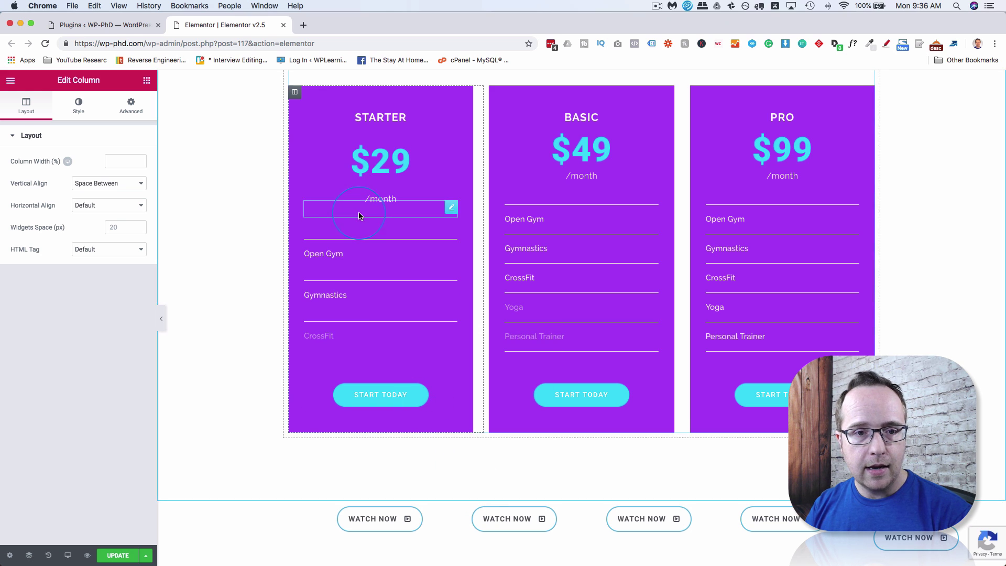
# Try Space Around, Space Evenly and Space Between as the Starter column's Vertical Align
pyautogui.click(112, 182)
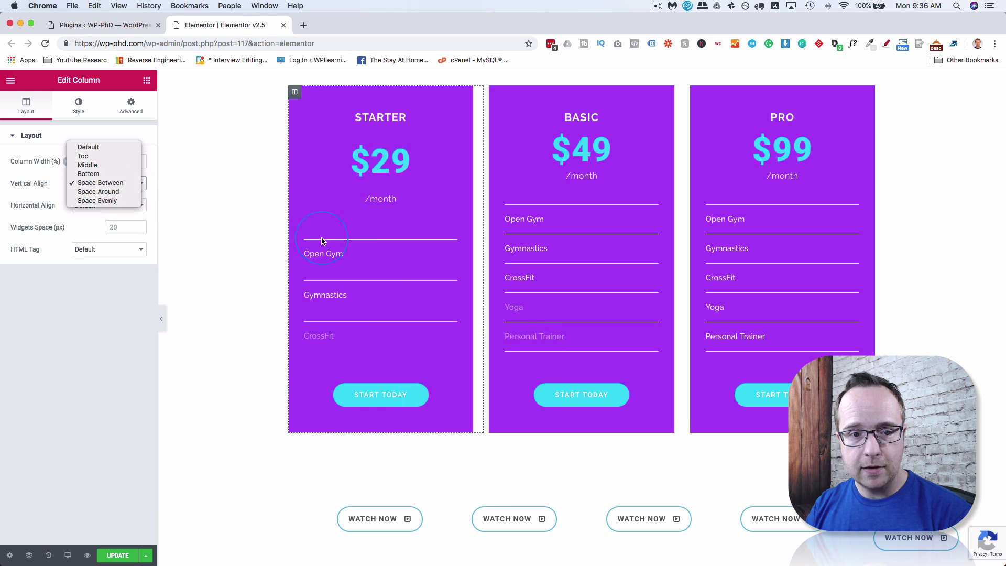
pyautogui.click(105, 191)
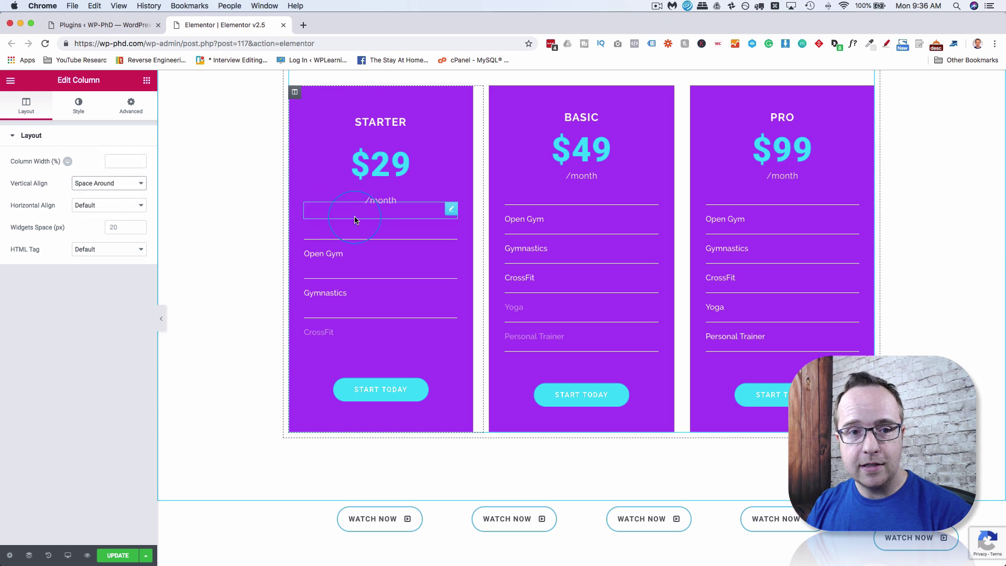
pyautogui.click(126, 184)
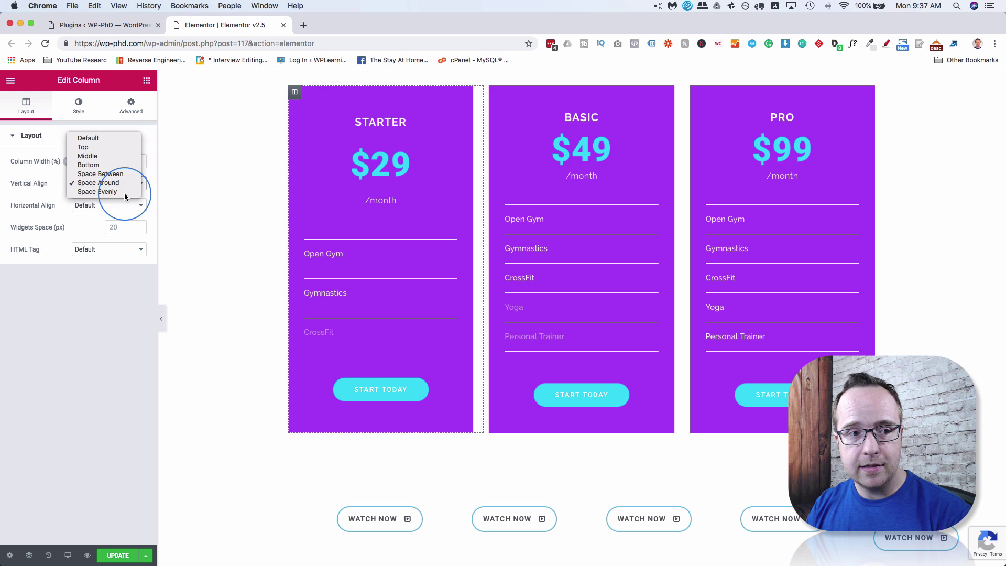
pyautogui.click(124, 192)
pyautogui.click(112, 181)
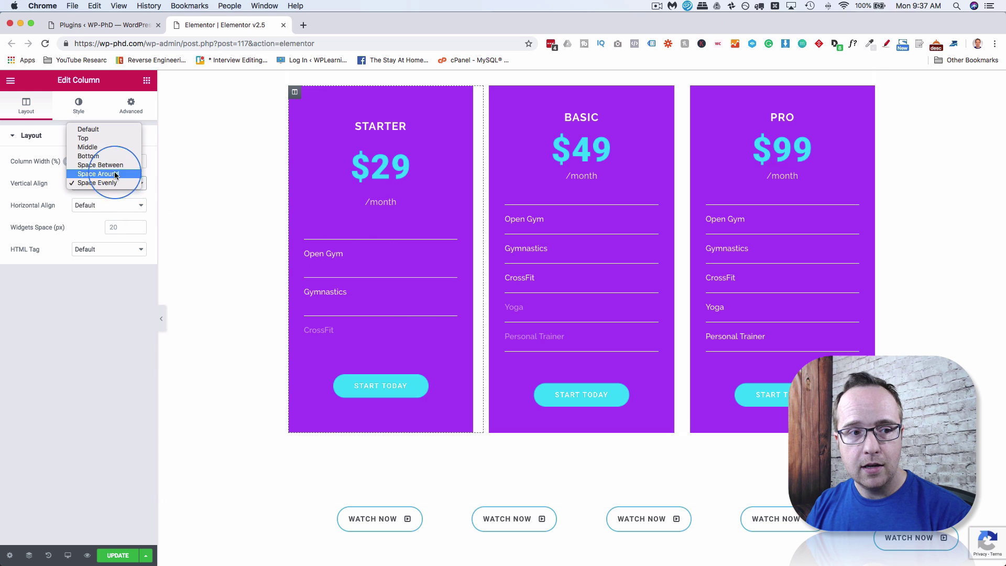
# Try Top, Middle and Bottom alignment, then reset the Starter column's Vertical Align to Default
pyautogui.click(113, 167)
pyautogui.click(122, 182)
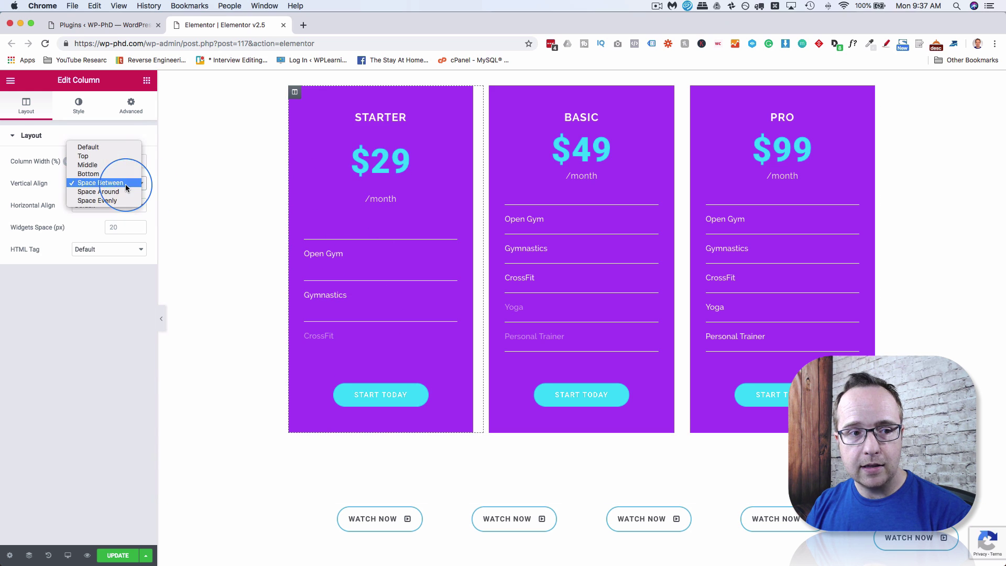
pyautogui.click(119, 156)
pyautogui.click(123, 183)
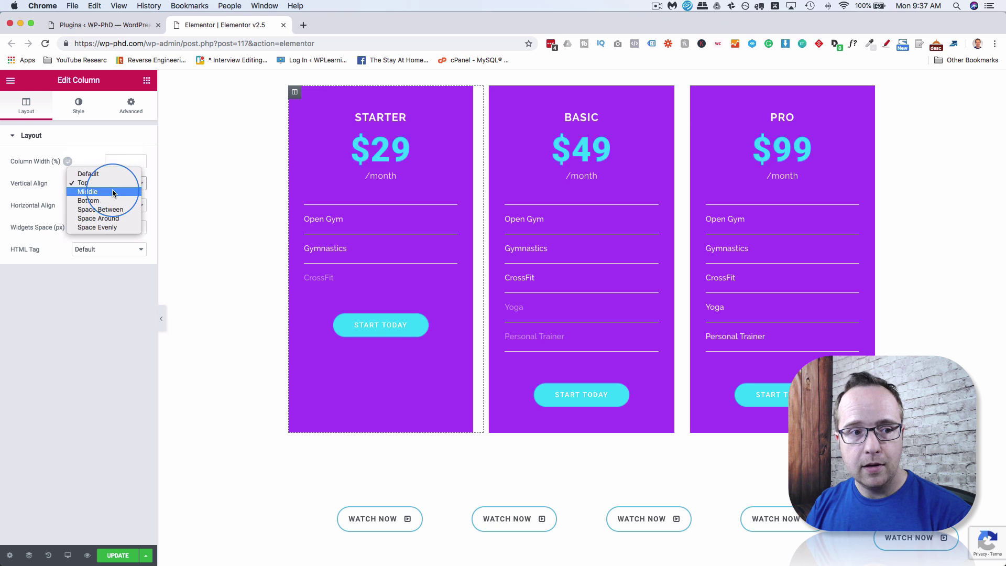
pyautogui.click(116, 191)
pyautogui.click(127, 184)
pyautogui.click(123, 191)
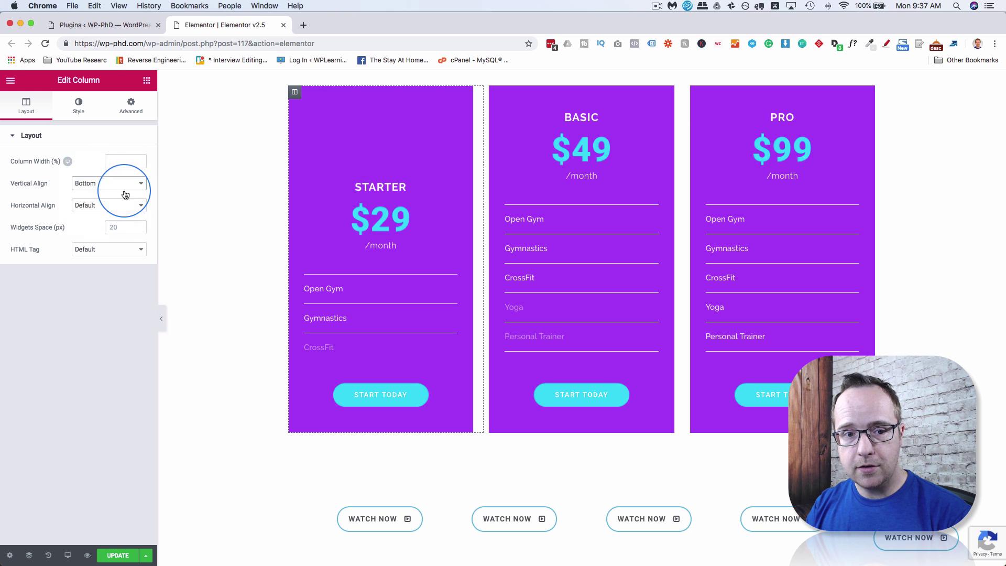
pyautogui.click(123, 183)
pyautogui.click(122, 156)
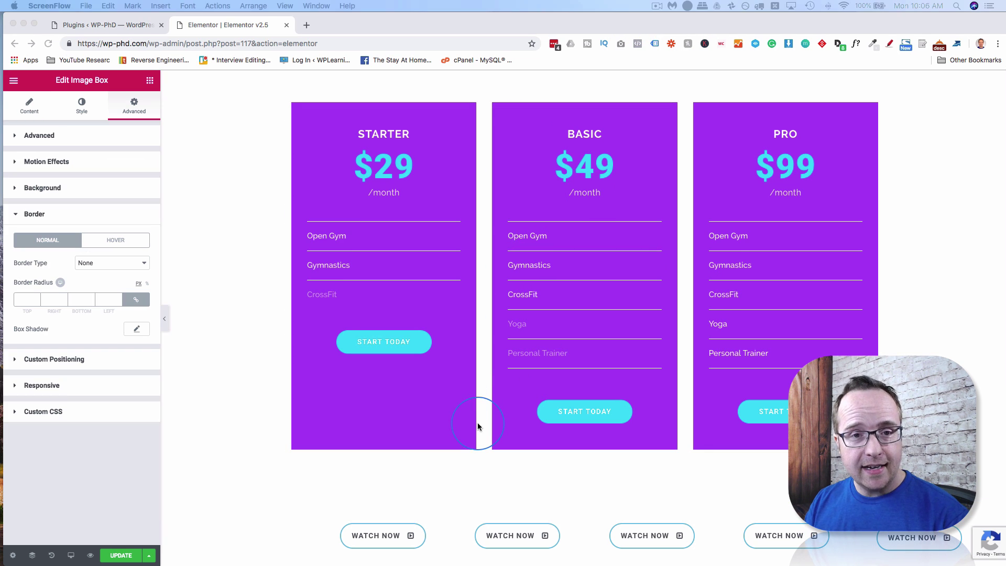
# Set the lorem ipsum Text Editor under Achieving Your Goals to 2 columns
pyautogui.scroll(10, 477, 425)
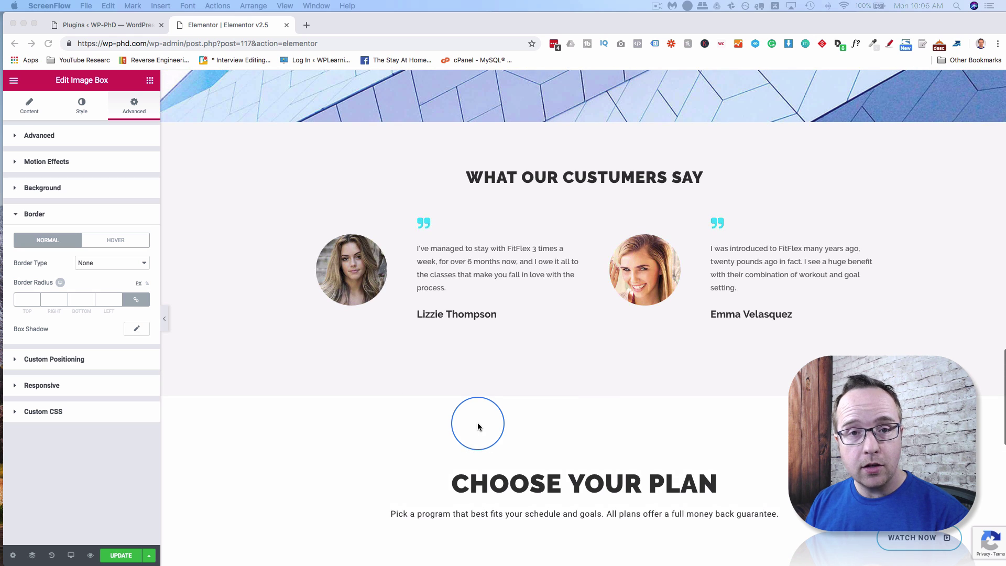
pyautogui.scroll(5, 478, 426)
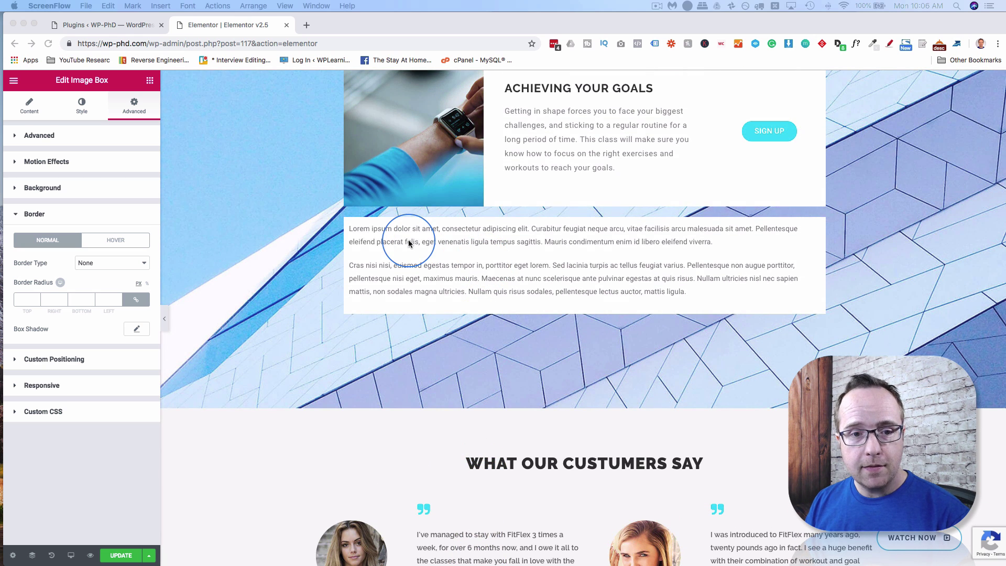
pyautogui.click(407, 242)
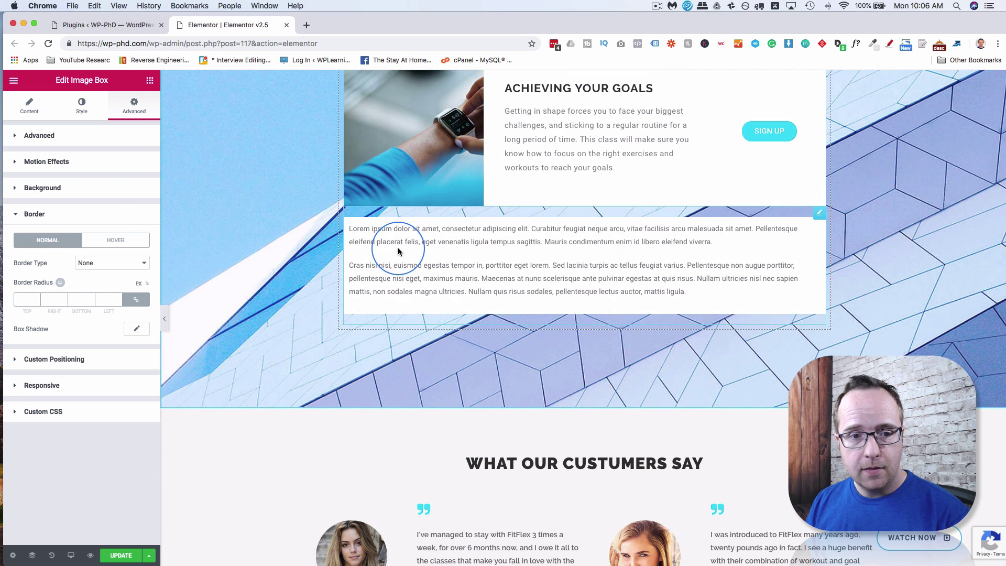
pyautogui.click(398, 252)
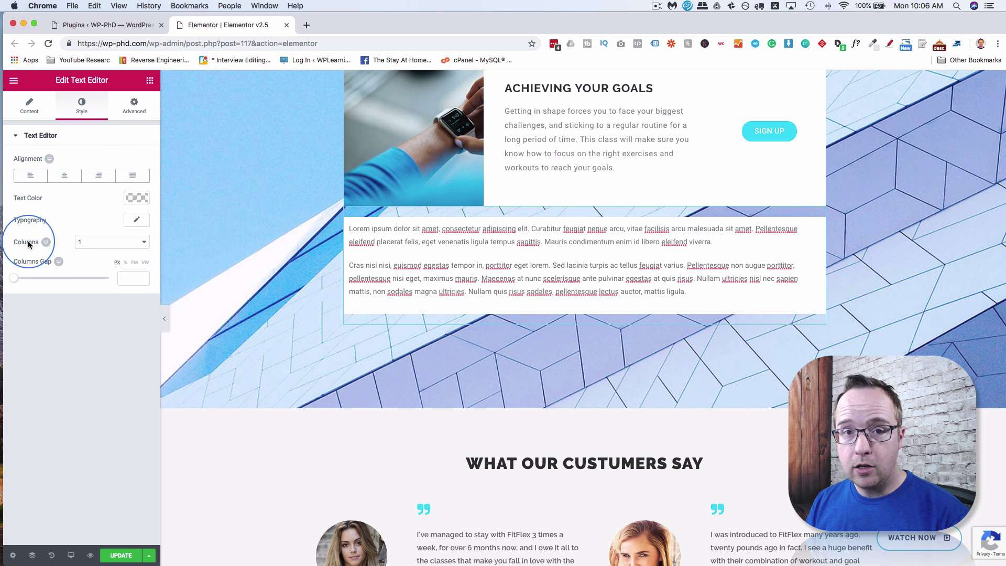
pyautogui.click(142, 243)
pyautogui.click(128, 250)
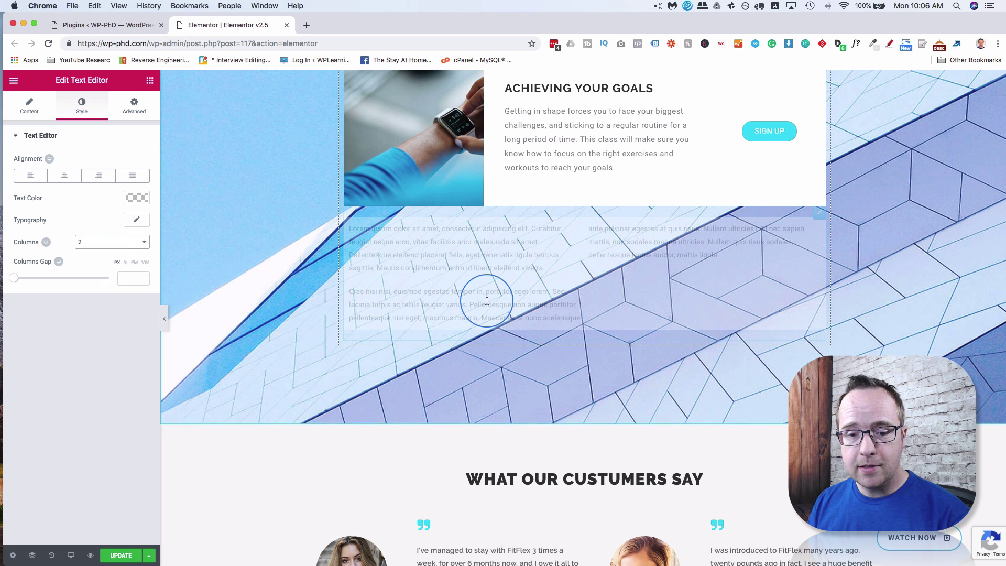
pyautogui.scroll(-5, 485, 298)
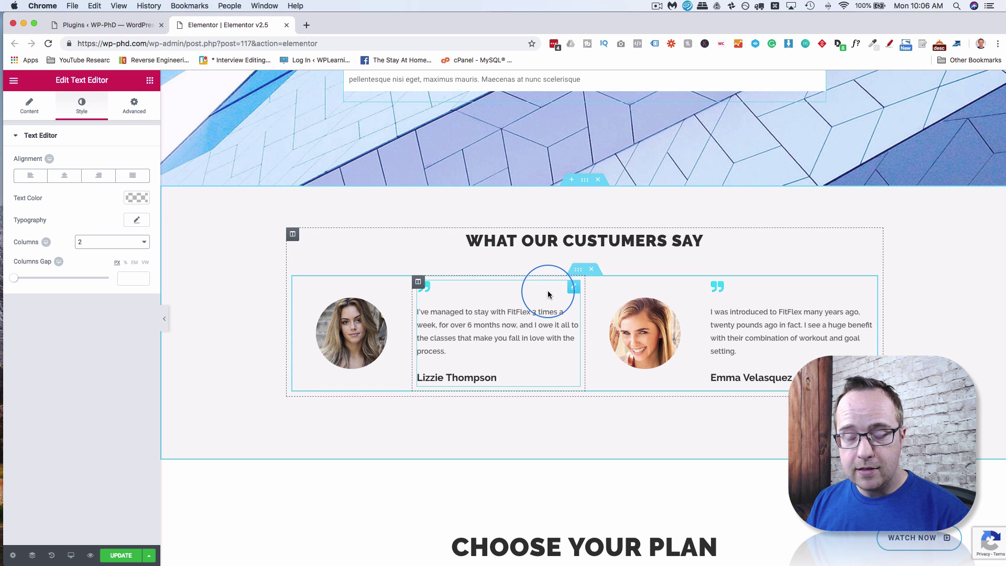
pyautogui.scroll(3, 547, 290)
pyautogui.scroll(1, 469, 199)
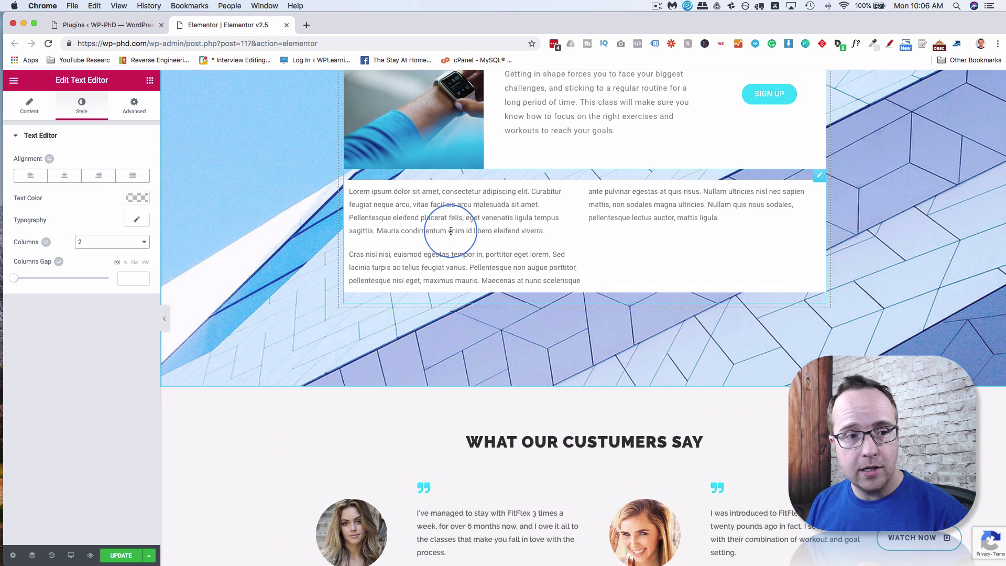
pyautogui.click(390, 209)
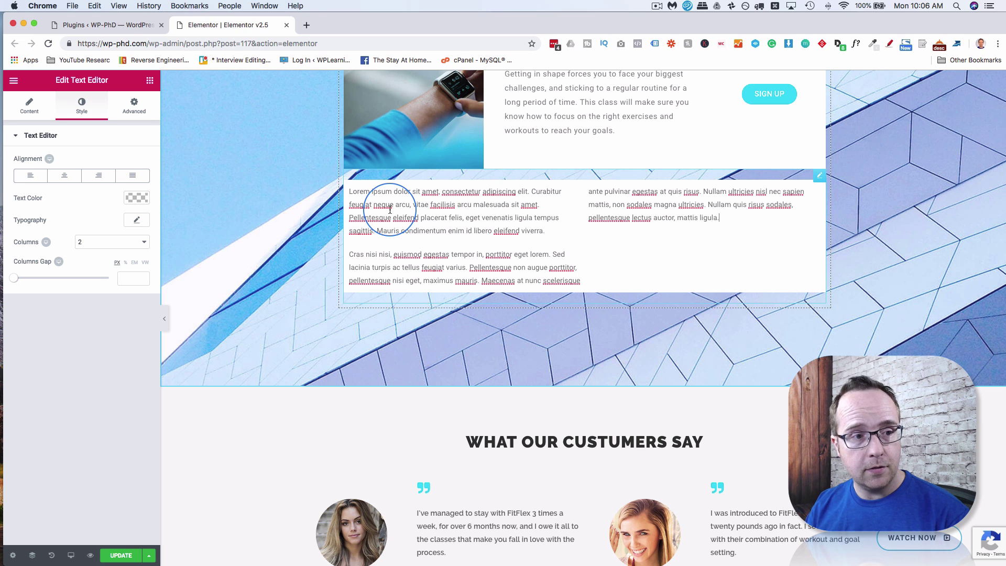
# Try 5 text columns, widen the Columns Gap to 60 px, then settle on 3 columns
pyautogui.click(124, 243)
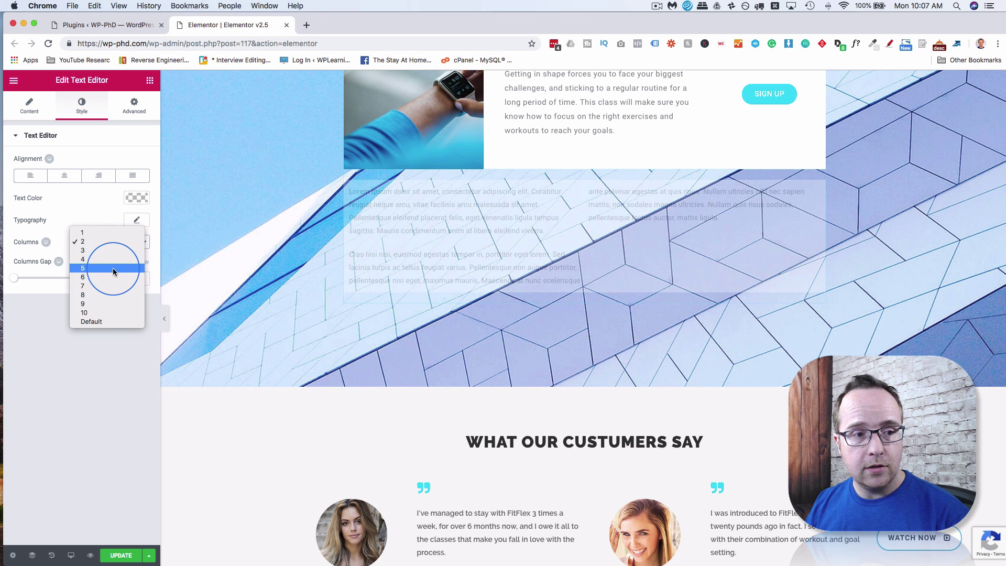
pyautogui.click(113, 269)
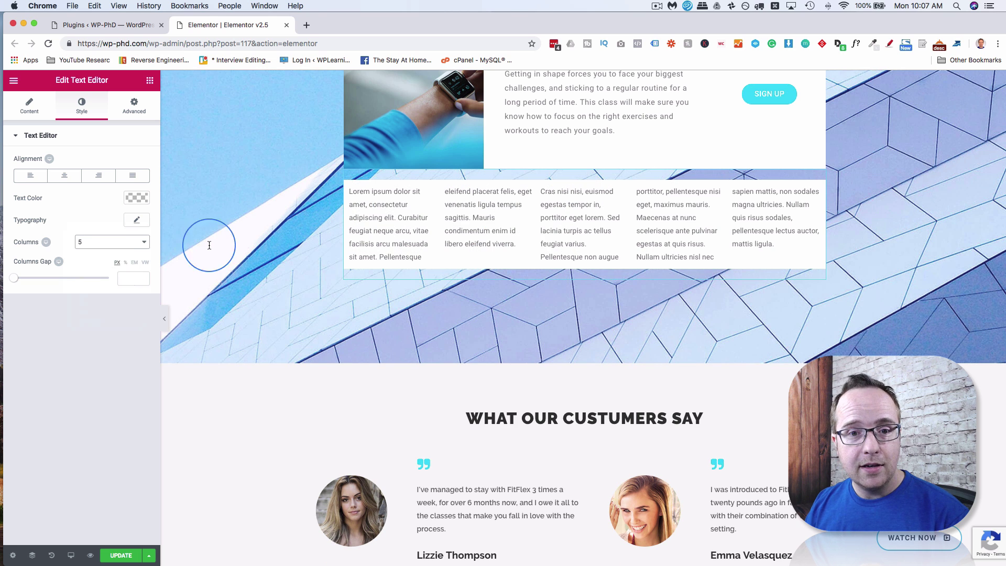
pyautogui.moveTo(15, 279); pyautogui.dragTo(70, 281)
pyautogui.click(112, 251)
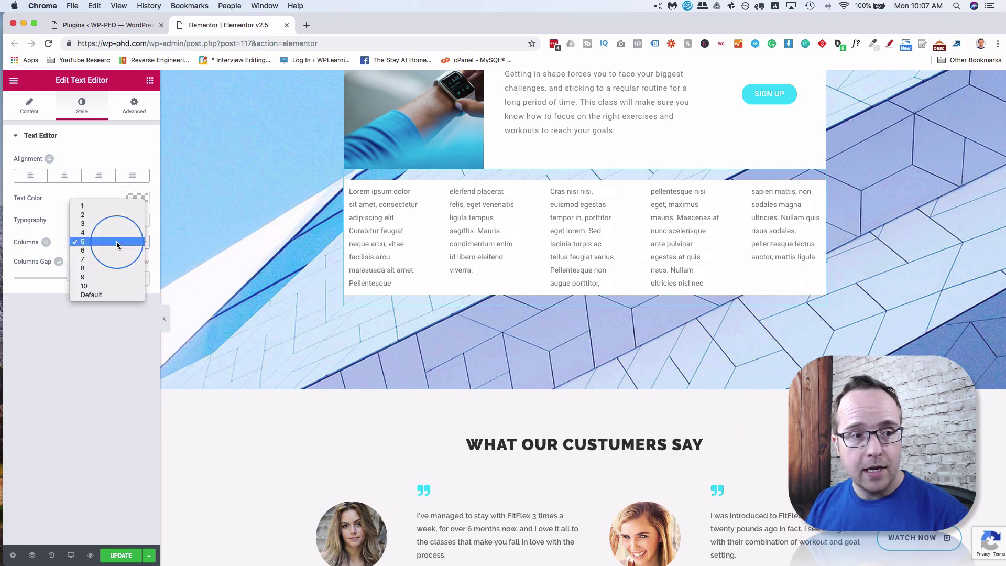
pyautogui.click(108, 223)
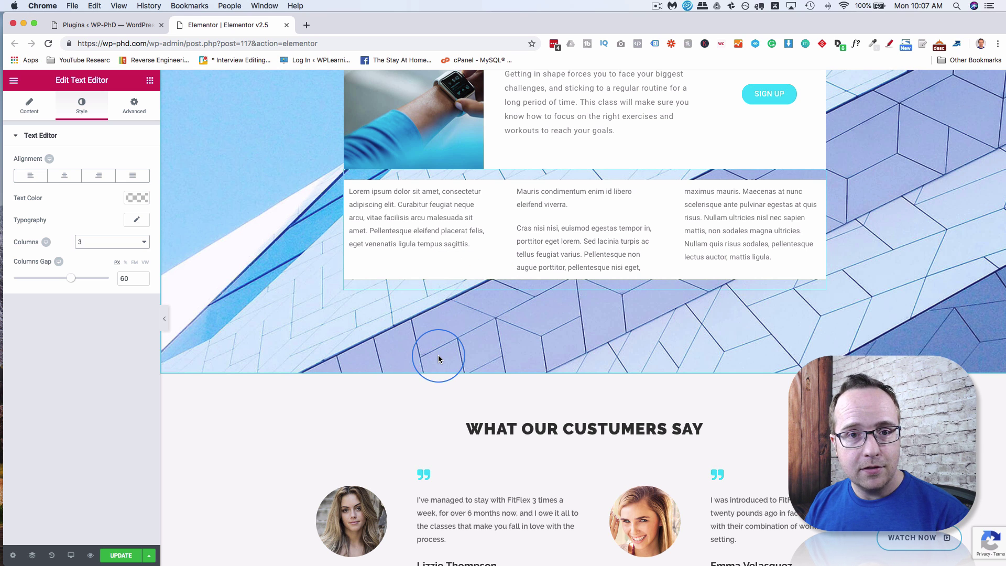
# Scroll up to the hero and open the IT'S TIME TO WORK IT OUT heading for editing
pyautogui.scroll(10, 438, 356)
pyautogui.scroll(8, 439, 358)
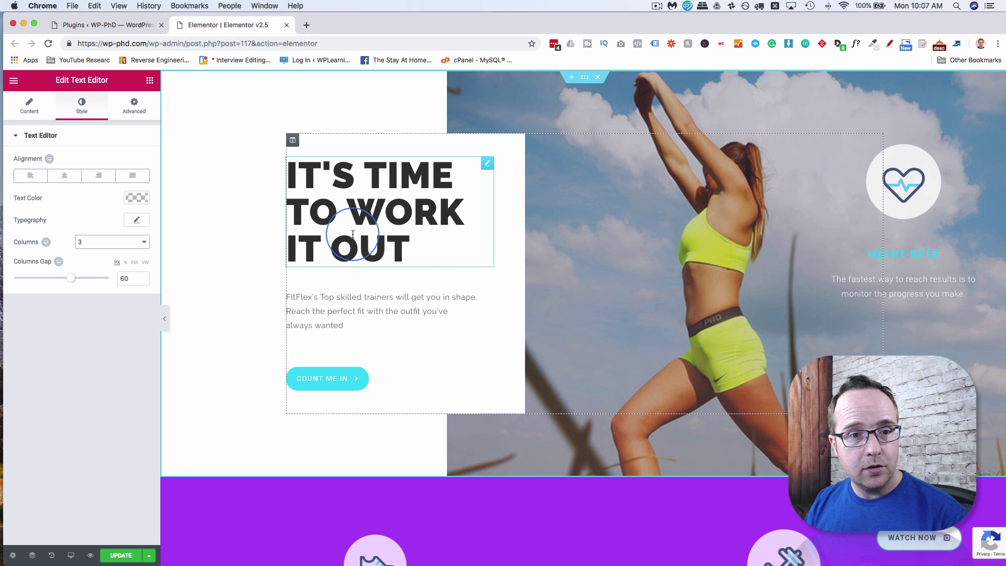
pyautogui.click(487, 163)
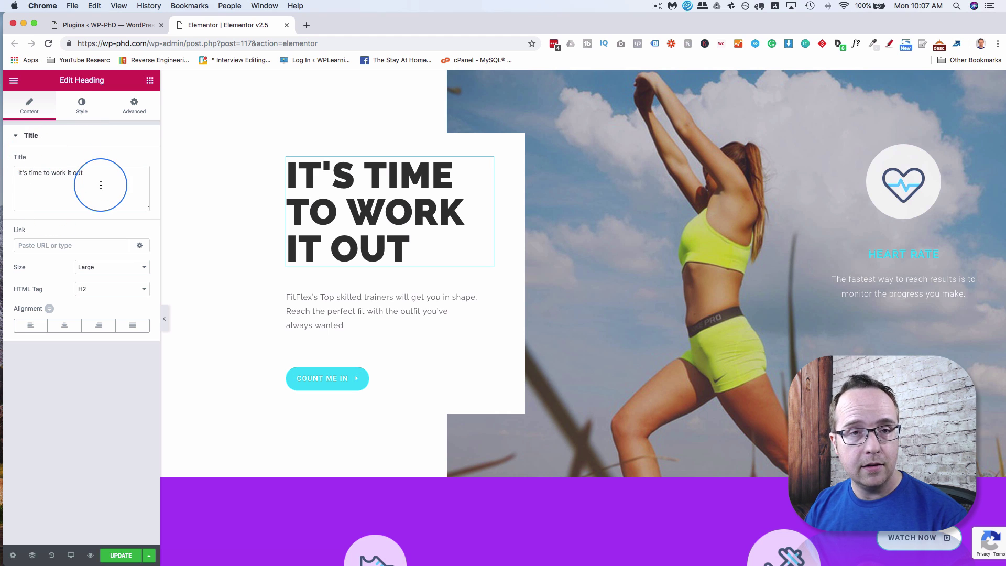
# Expand the heading's Advanced Border settings, switch to the paragraph and back to see the remembered tab
pyautogui.click(82, 107)
pyautogui.click(134, 115)
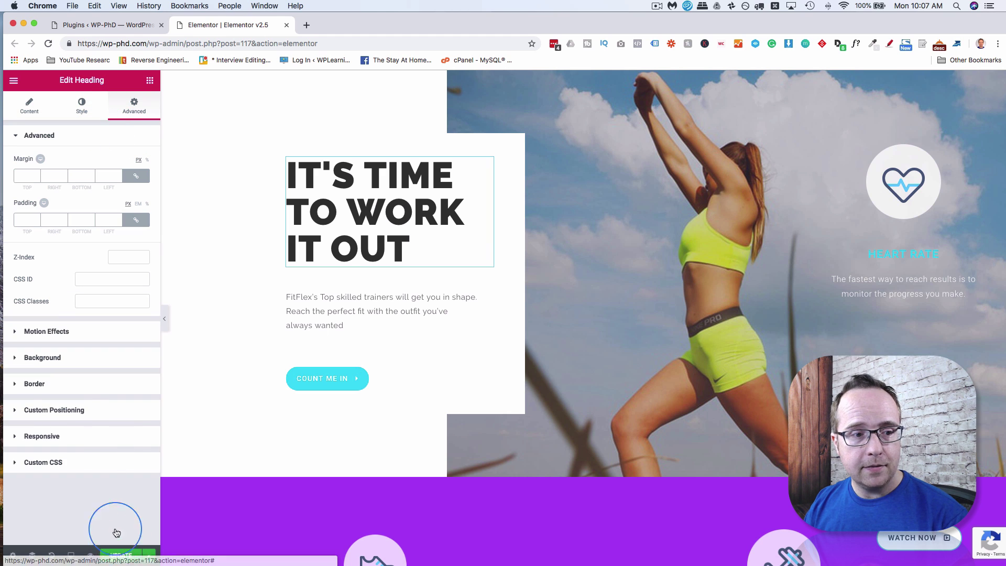
pyautogui.click(34, 384)
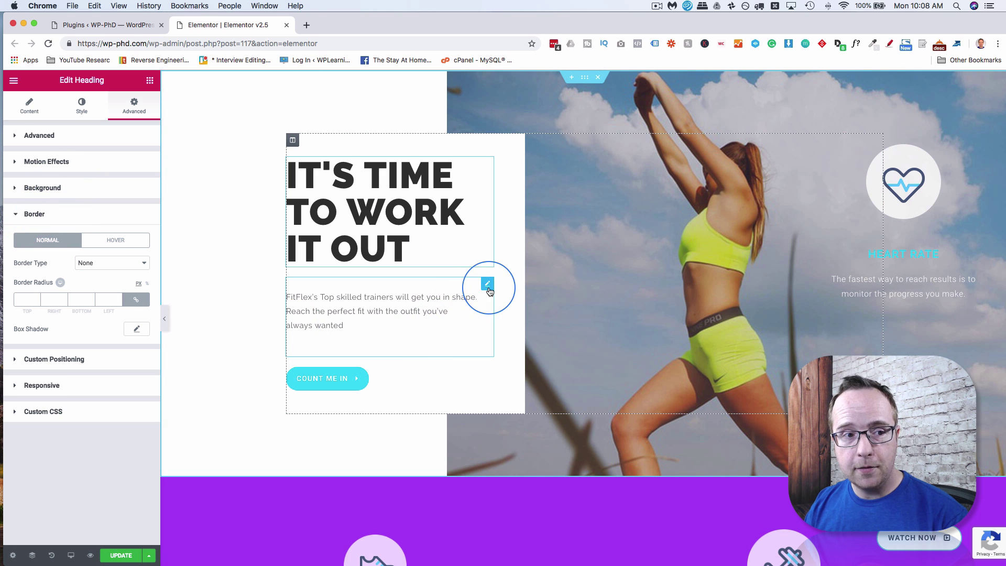
pyautogui.click(487, 284)
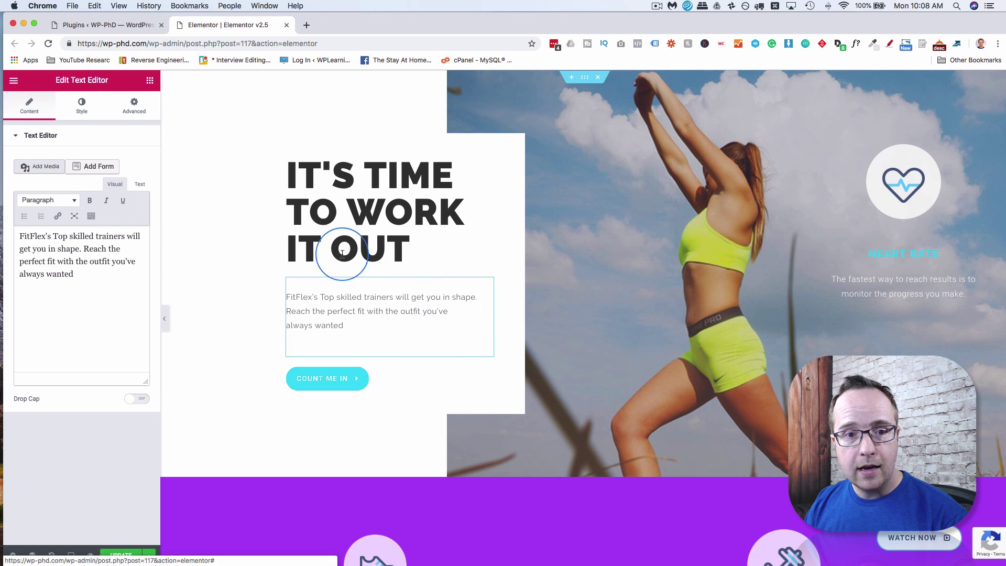
pyautogui.click(487, 164)
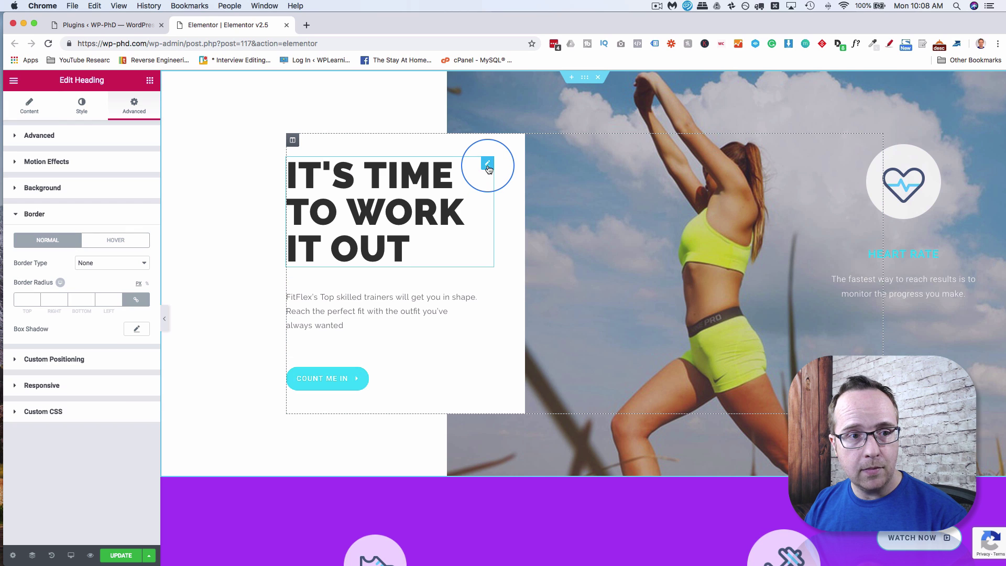